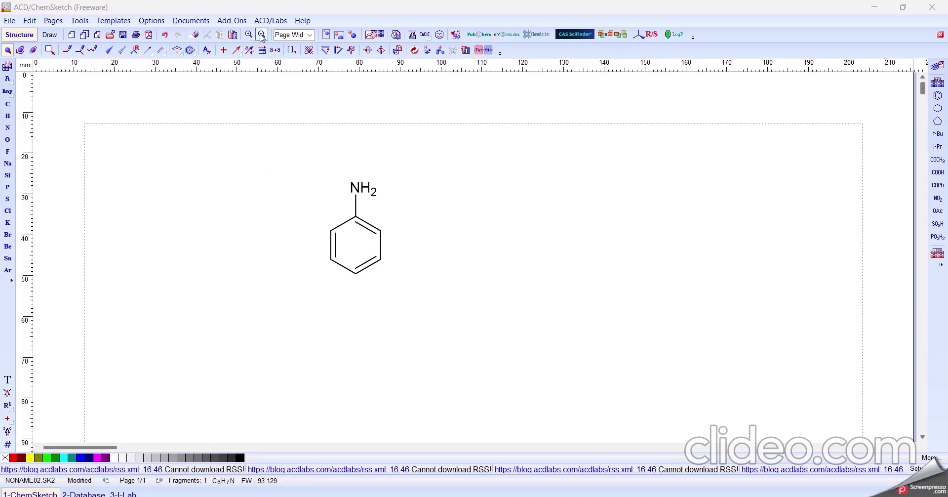
# Preview the aniline page at the Full Page, Page Width, Fit All and 25% zoom levels, and return to Page Width
pyautogui.click(311, 38)
pyautogui.click(306, 46)
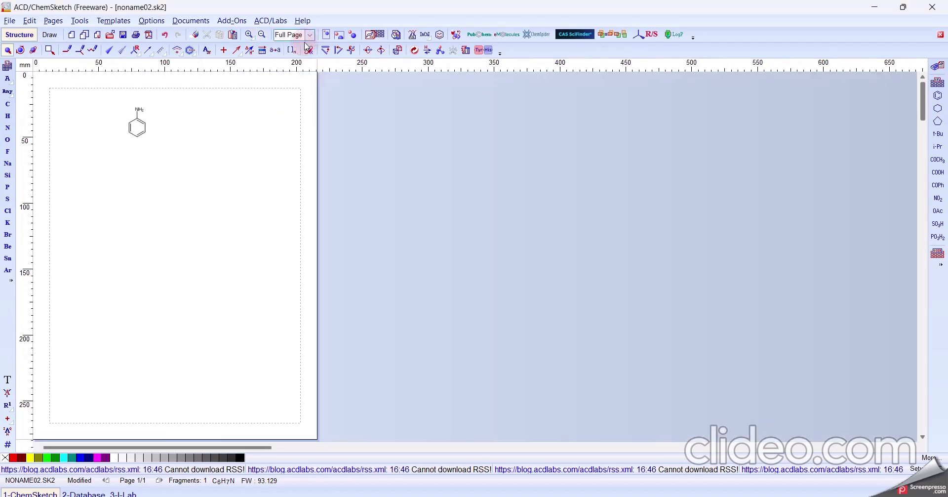
pyautogui.click(309, 35)
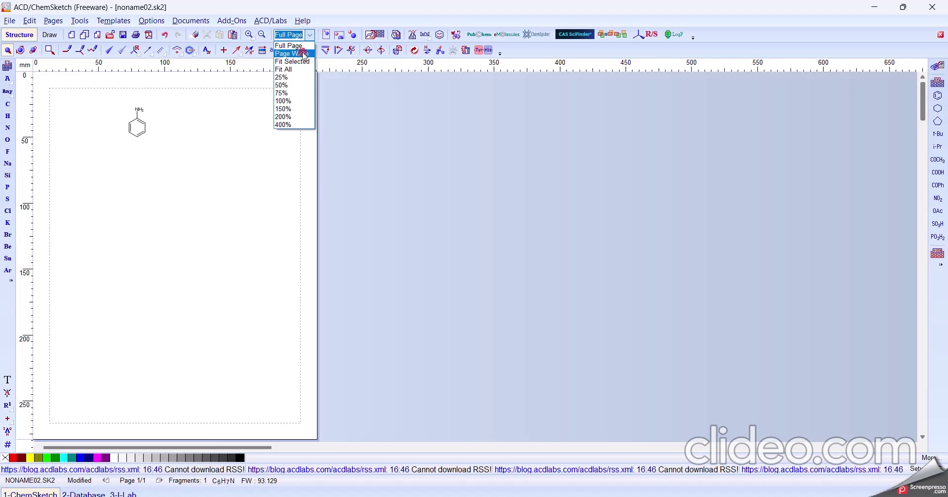
pyautogui.click(305, 53)
pyautogui.click(310, 35)
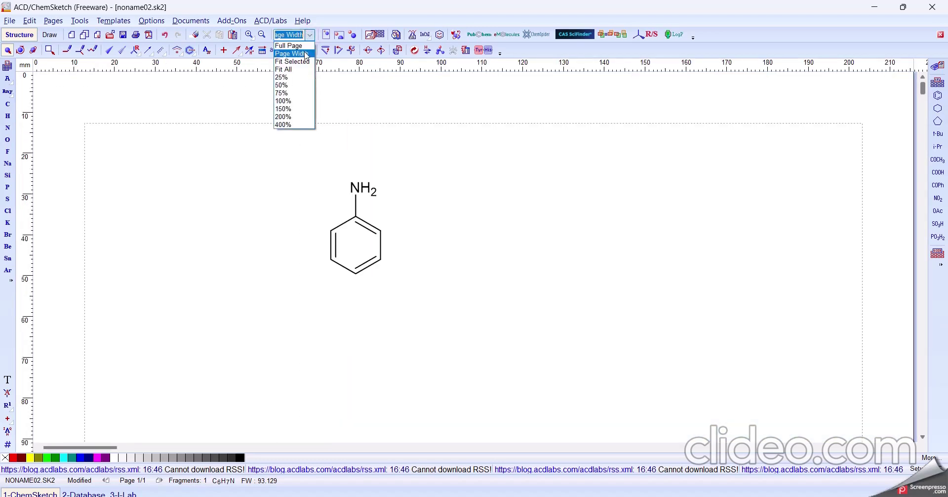
pyautogui.click(298, 69)
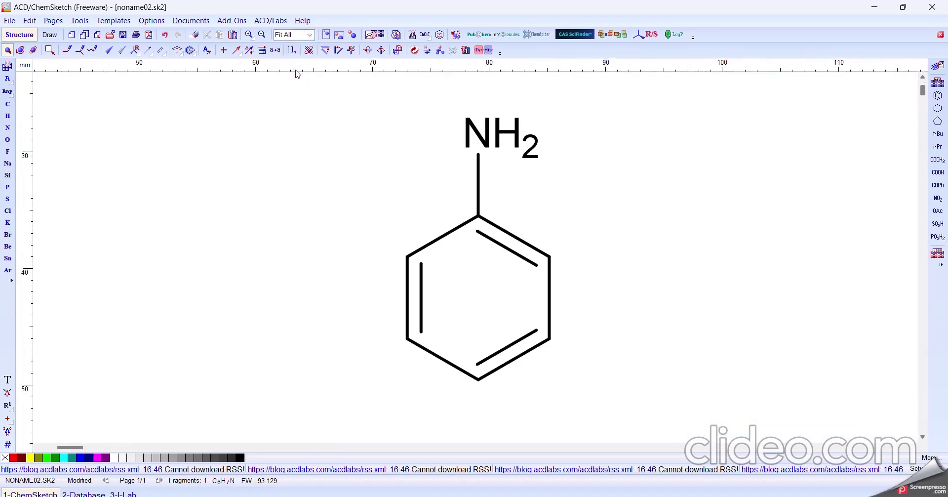
pyautogui.click(310, 35)
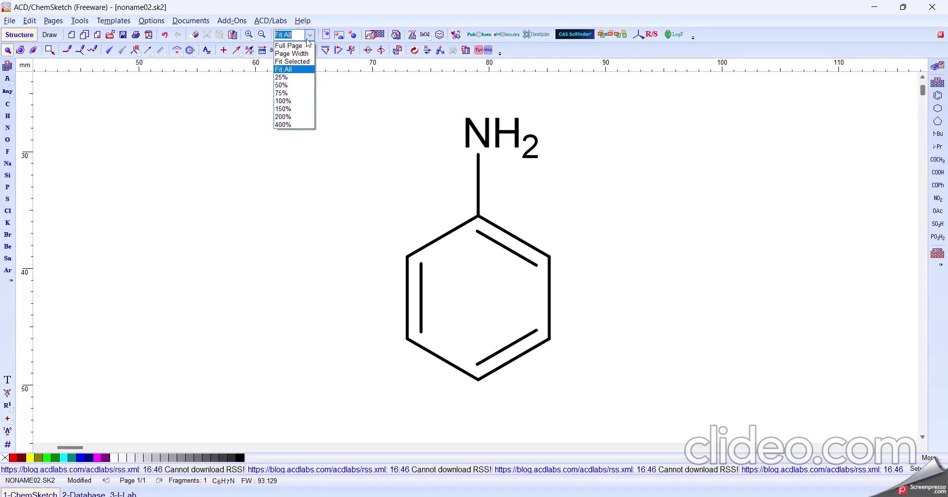
pyautogui.click(297, 84)
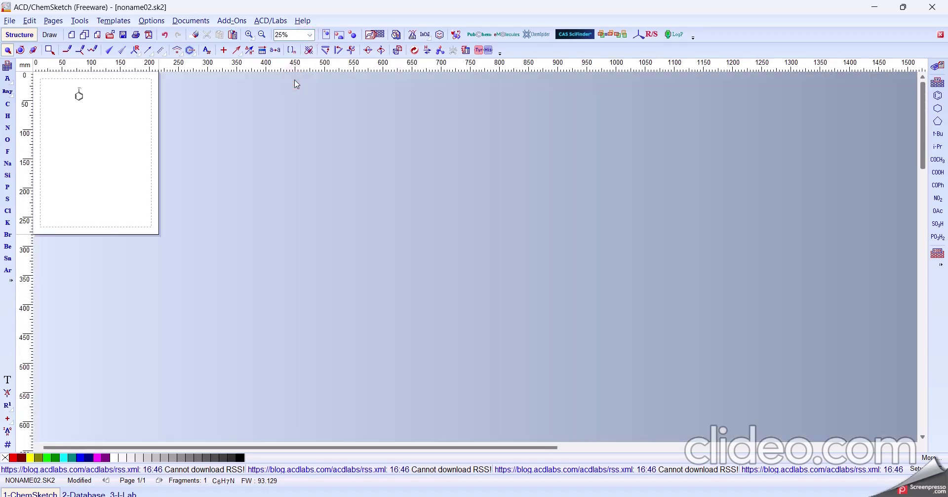
pyautogui.click(309, 34)
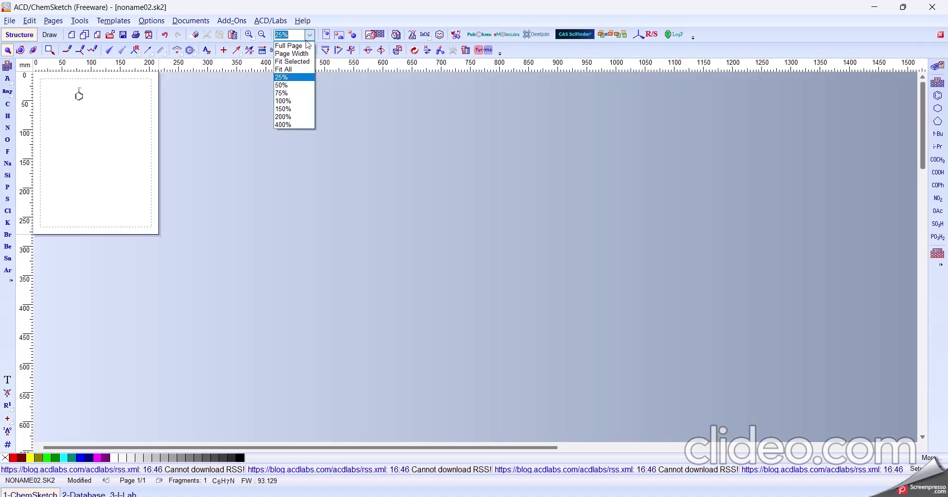
pyautogui.click(291, 54)
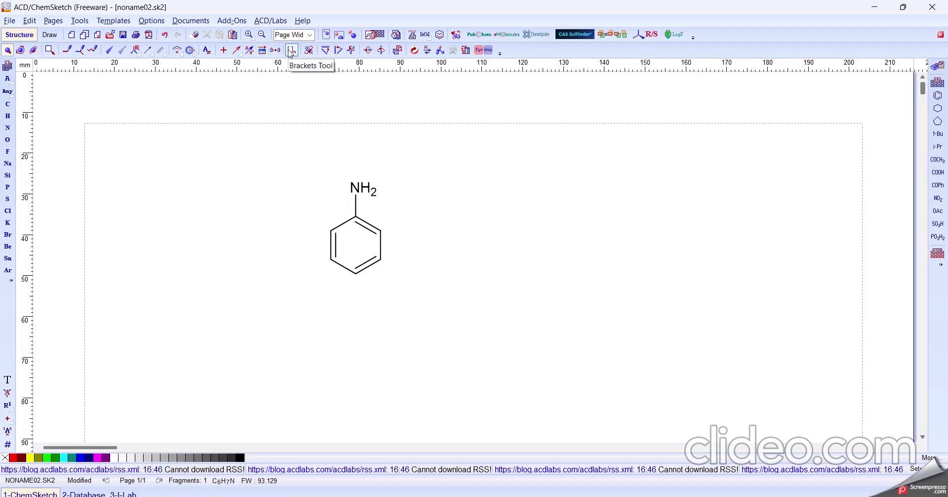
# Try the Change Position tool on the NH2 label, cycling it through its placements back to horizontal
pyautogui.click(309, 50)
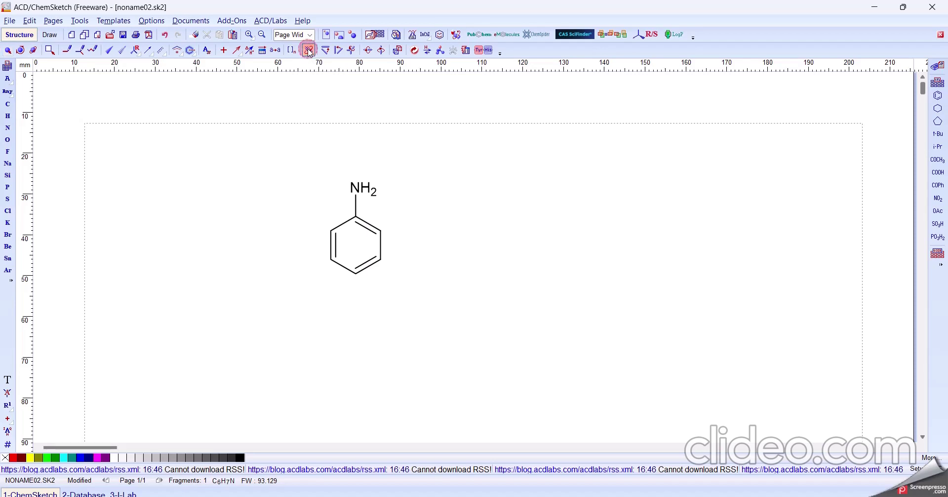
pyautogui.click(359, 189)
pyautogui.click(360, 189)
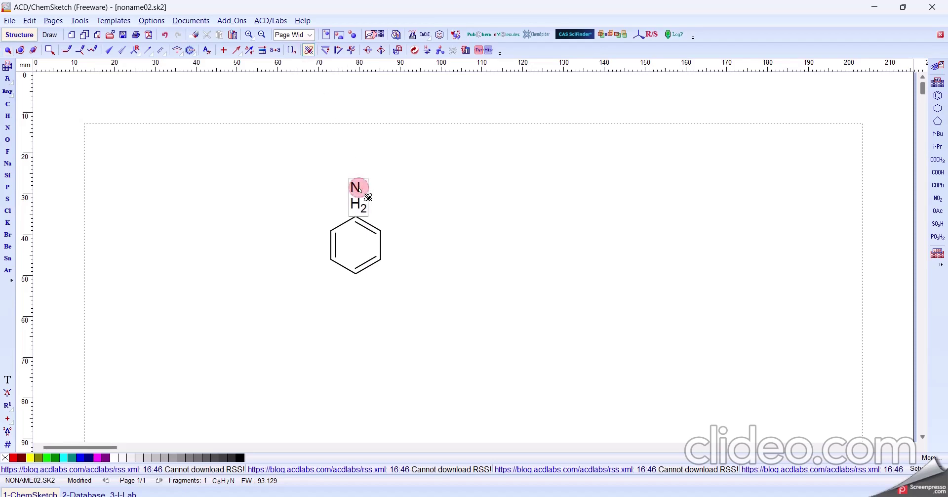
pyautogui.click(360, 189)
pyautogui.click(360, 189)
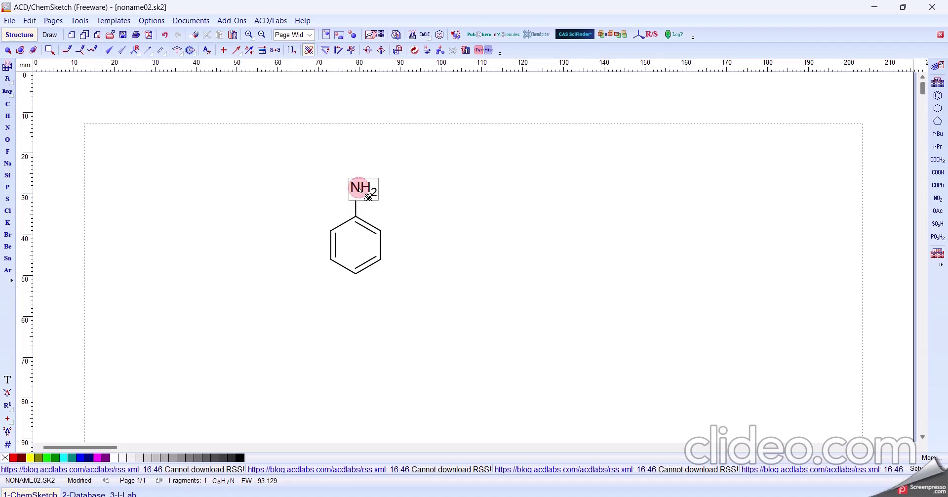
pyautogui.click(359, 189)
pyautogui.click(360, 189)
pyautogui.click(360, 189)
pyautogui.click(359, 189)
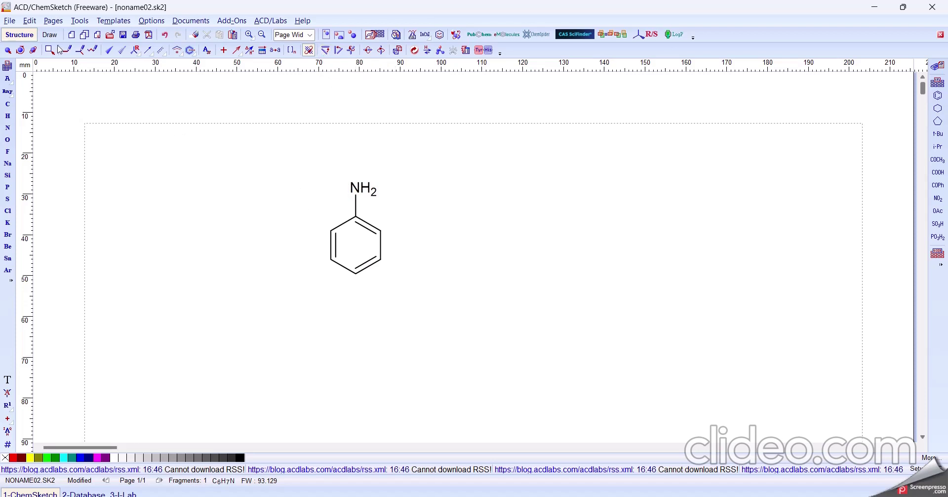
pyautogui.click(4, 51)
pyautogui.moveTo(291, 172); pyautogui.dragTo(407, 286)
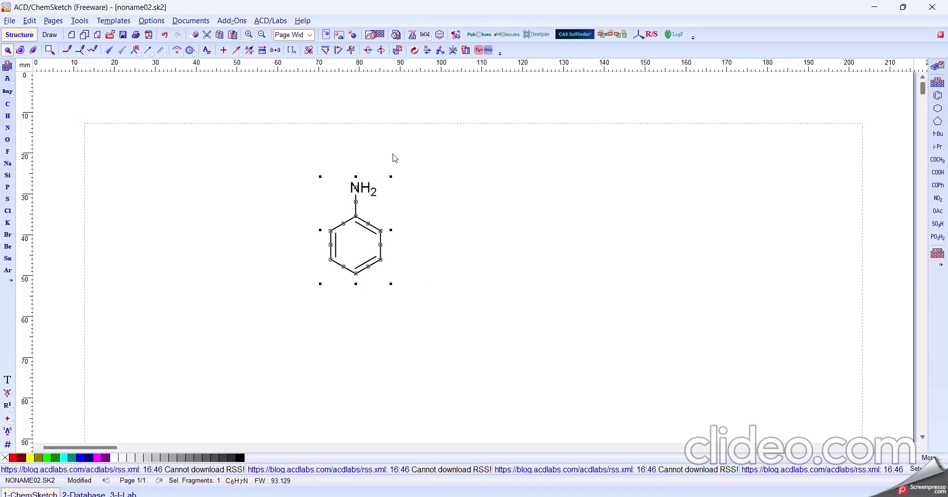
pyautogui.click(331, 51)
pyautogui.click(331, 52)
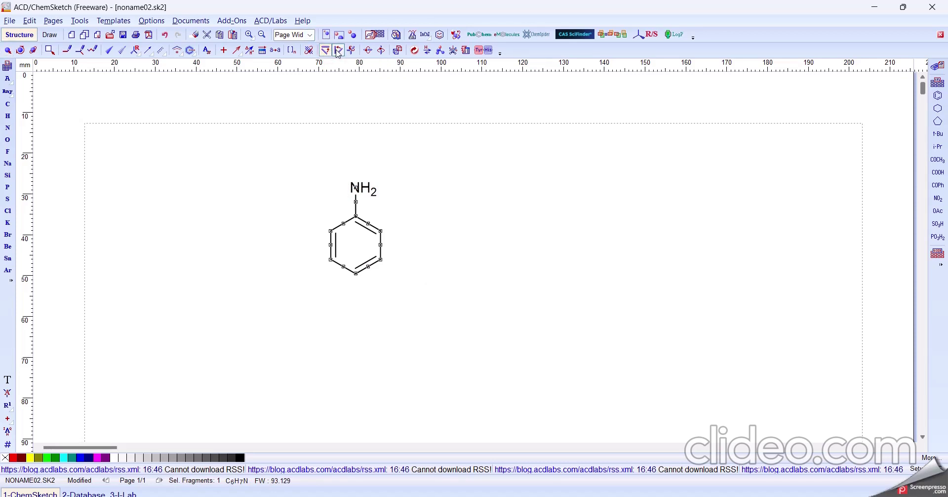
pyautogui.click(338, 51)
pyautogui.click(121, 161)
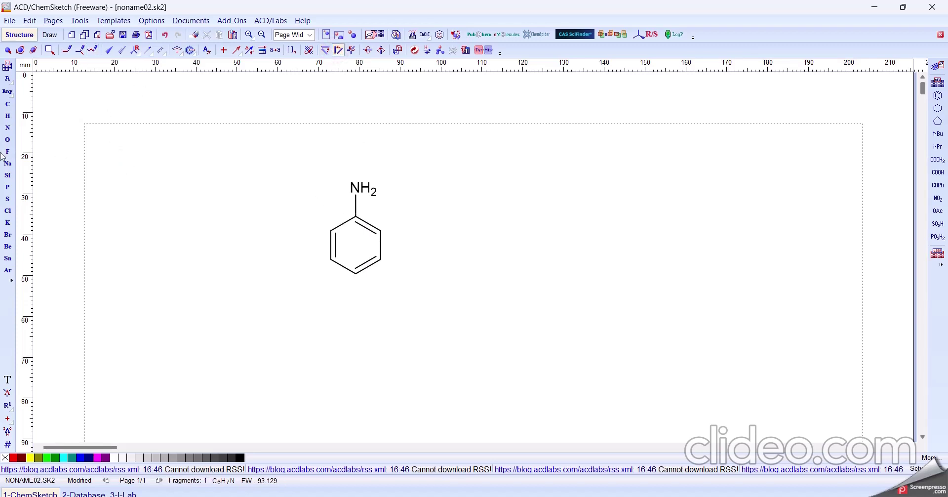
# Attach a methyl group to the lower-left carbon of the aniline ring and select the whole molecule
pyautogui.click(8, 104)
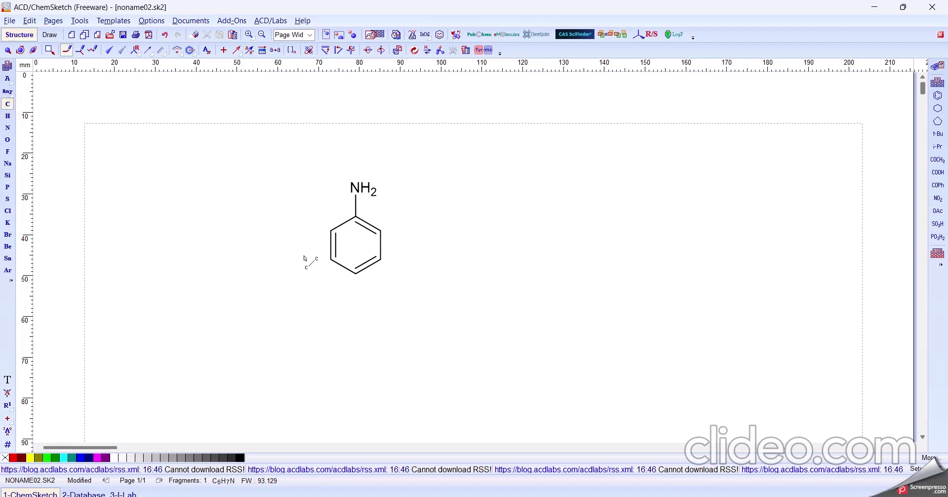
pyautogui.click(330, 263)
pyautogui.click(8, 50)
pyautogui.moveTo(248, 143); pyautogui.dragTo(441, 340)
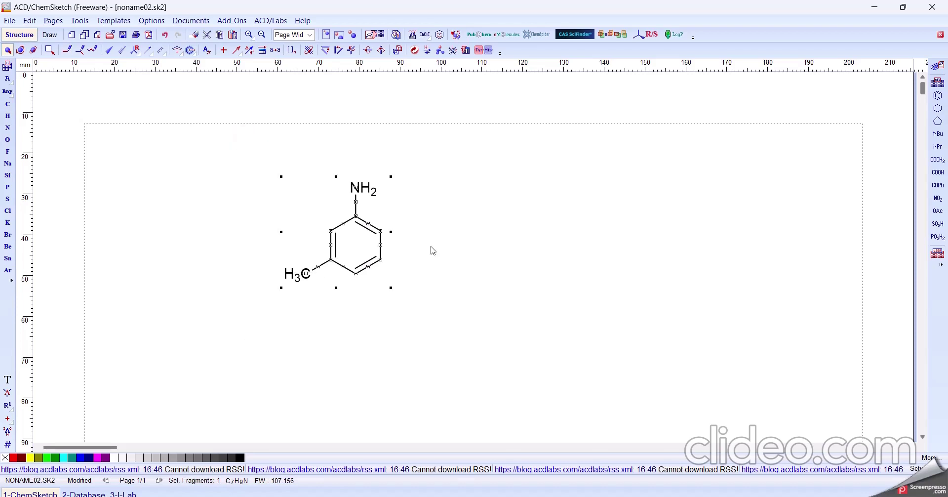
# Turn the deselected molecule 180° about its left vertical double bond with the Set Bond Vertically tool
pyautogui.click(326, 50)
pyautogui.click(339, 50)
pyautogui.click(434, 233)
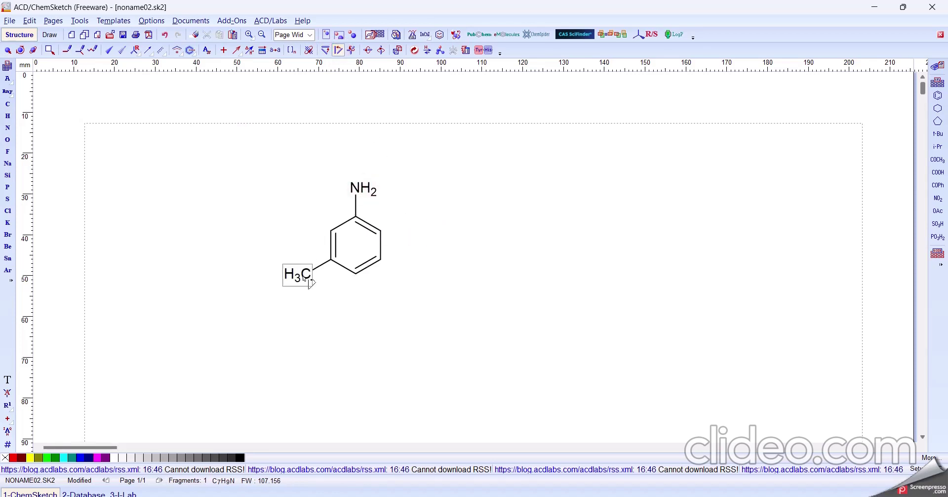
pyautogui.click(331, 243)
pyautogui.click(334, 249)
pyautogui.click(333, 245)
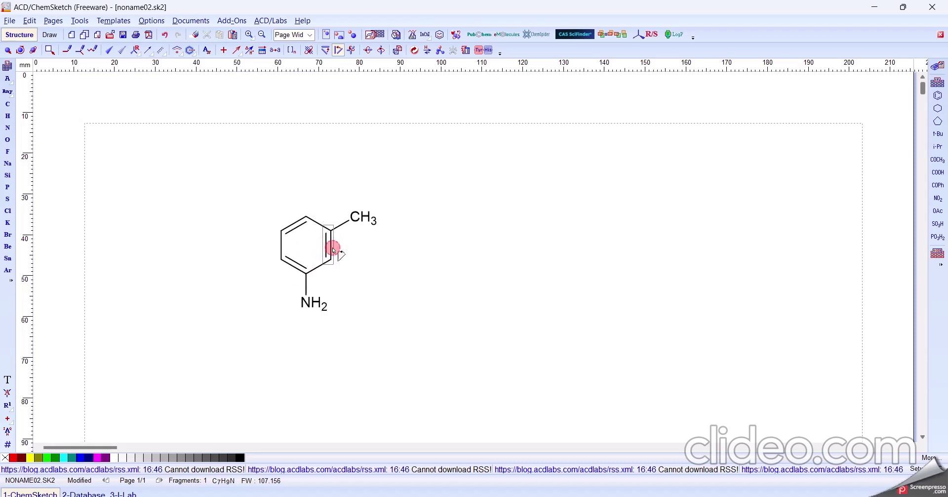
# Set the ring's upper-left double bond vertical, turn the molecule about it, and align the upper-right double bond vertically
pyautogui.click(304, 224)
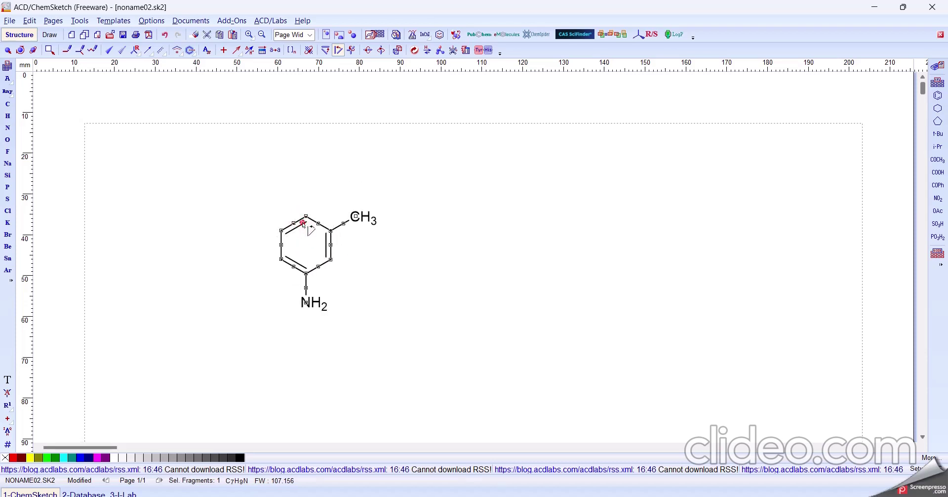
pyautogui.click(304, 224)
pyautogui.click(296, 223)
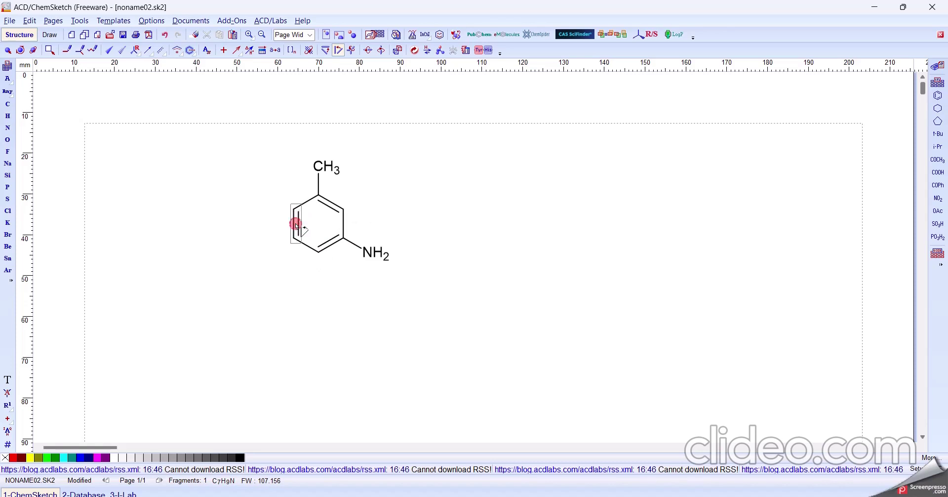
pyautogui.click(297, 221)
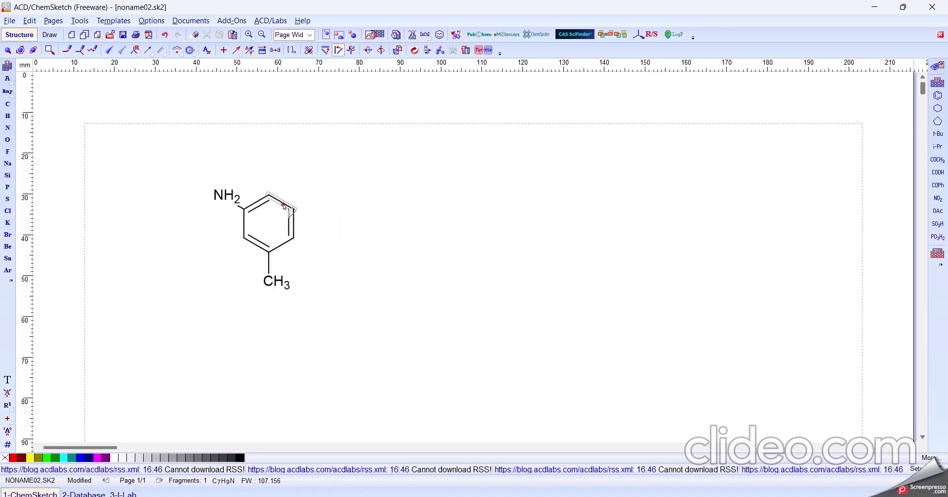
pyautogui.click(284, 206)
pyautogui.click(284, 206)
pyautogui.click(284, 206)
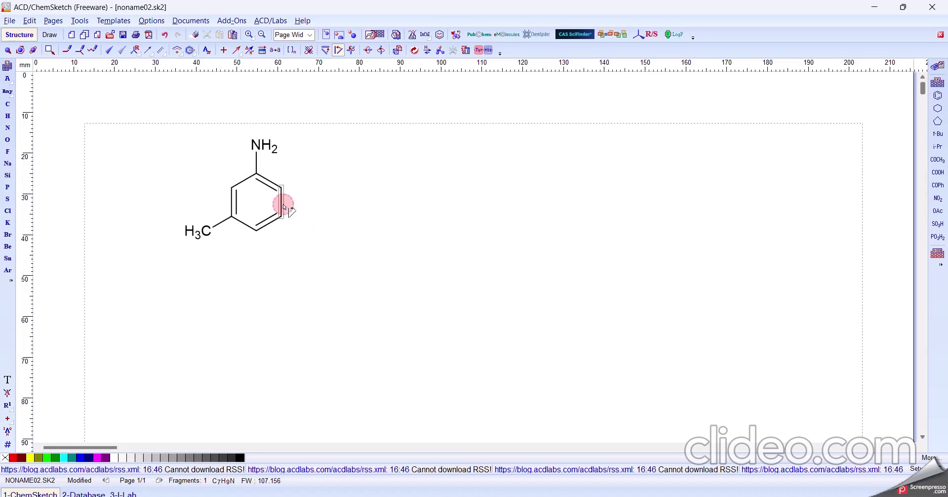
# Turn the molecule about its left double bond and set the ring's lower-right double bond vertical
pyautogui.click(232, 207)
pyautogui.click(214, 261)
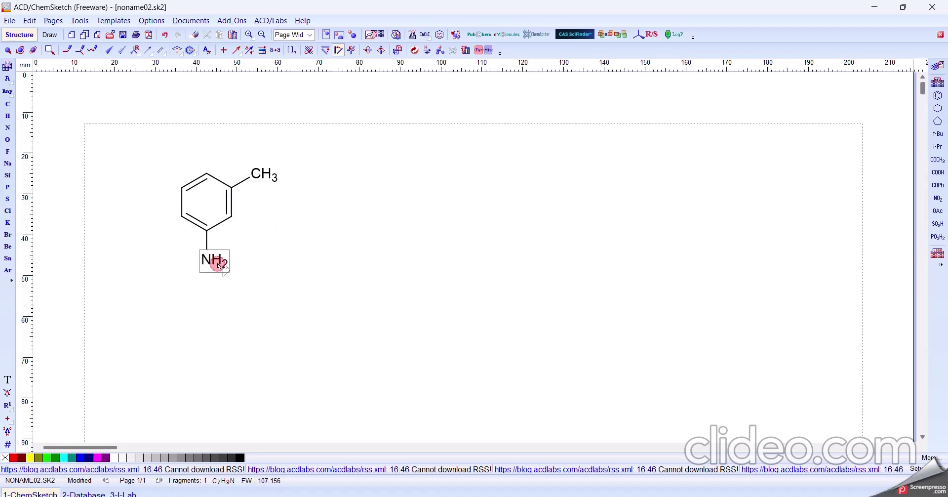
pyautogui.click(233, 205)
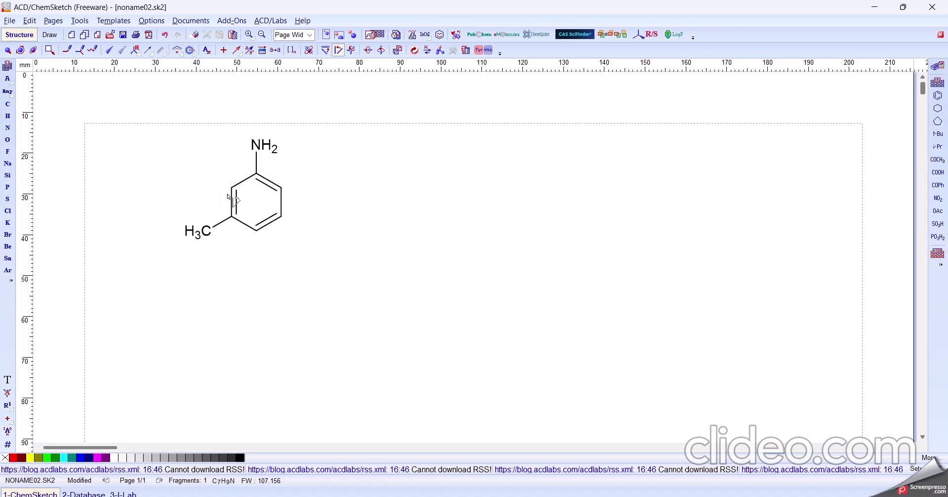
pyautogui.click(275, 222)
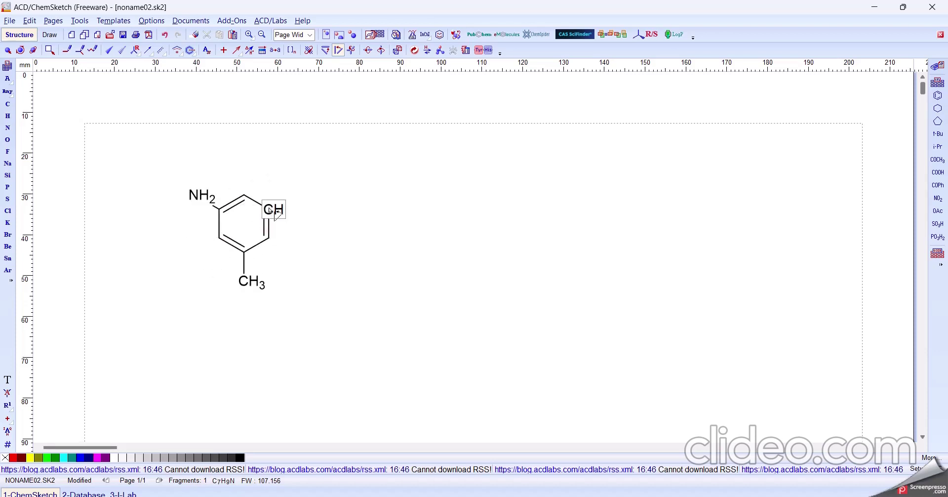
pyautogui.click(272, 225)
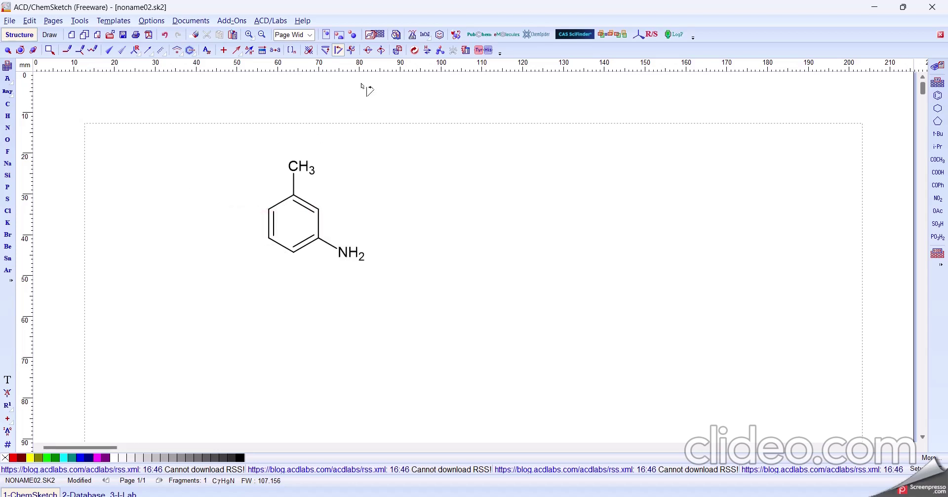
# Set the ring's right-hand bond horizontal with the Set Bond Horizontally tool and turn the molecule about it twice
pyautogui.click(326, 51)
pyautogui.click(320, 225)
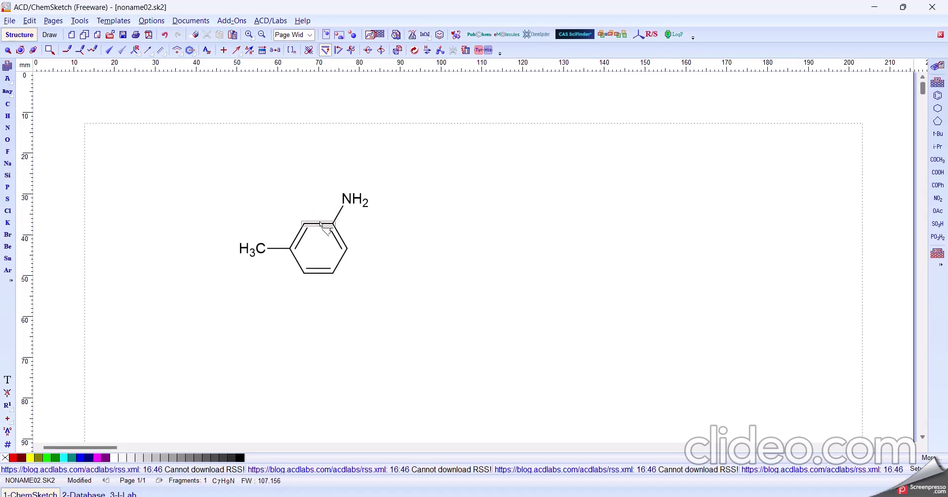
pyautogui.click(320, 223)
pyautogui.click(319, 221)
# Set the upper-left double bond horizontal, turn the molecule about its bottom bond, and align the lower-left ring bond horizontally
pyautogui.click(296, 236)
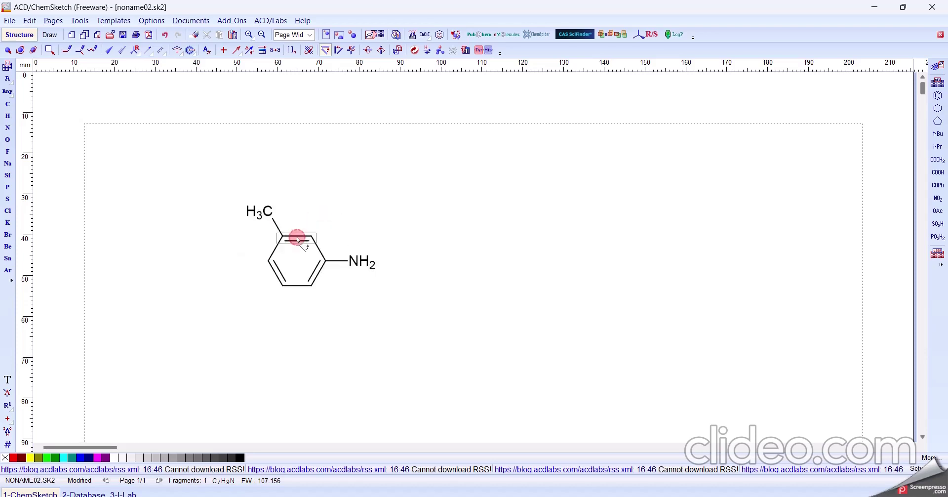
pyautogui.click(304, 286)
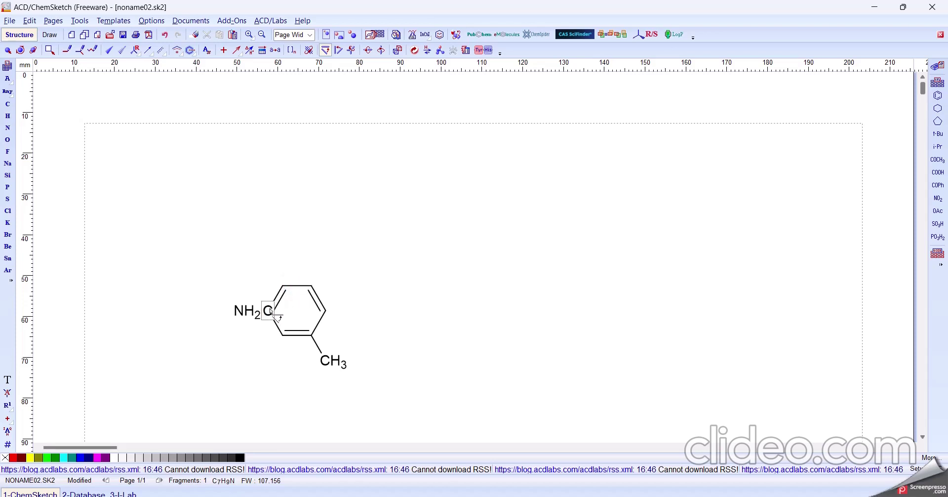
pyautogui.hotkey('ctrl', 'a')
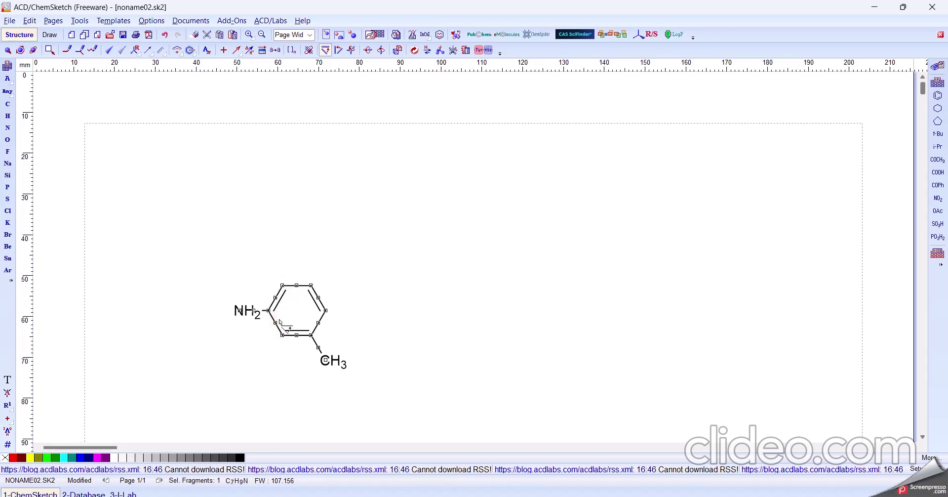
pyautogui.click(276, 325)
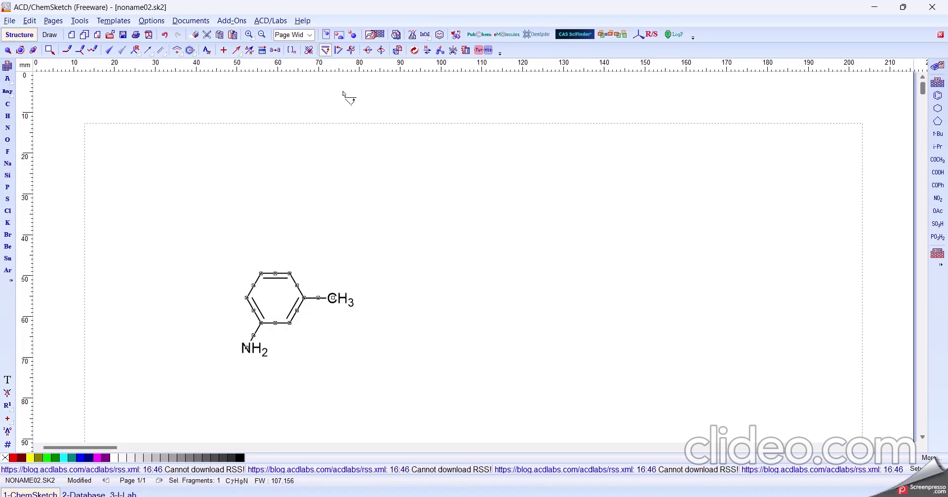
# Flip the molecule about its upper-right and bottom ring bonds with the Flip on Bond tool, and flip it top to bottom
pyautogui.click(351, 51)
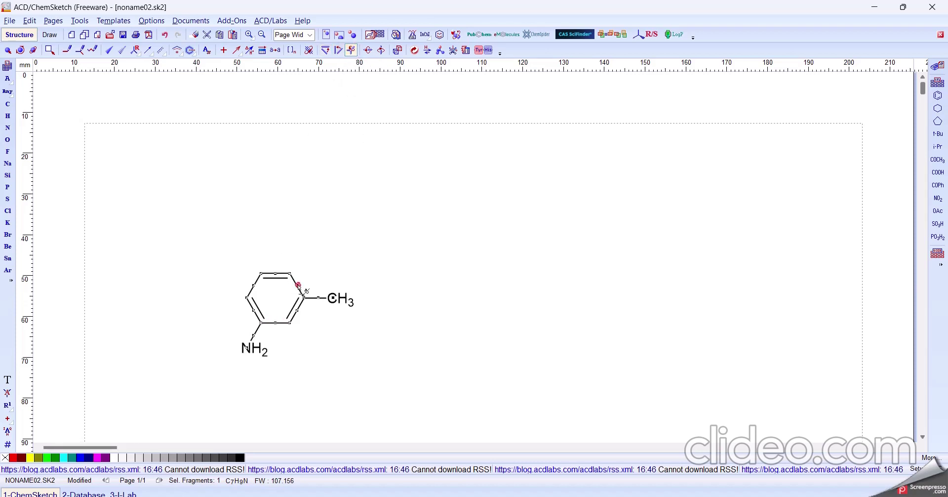
pyautogui.click(299, 286)
pyautogui.click(297, 285)
pyautogui.click(273, 324)
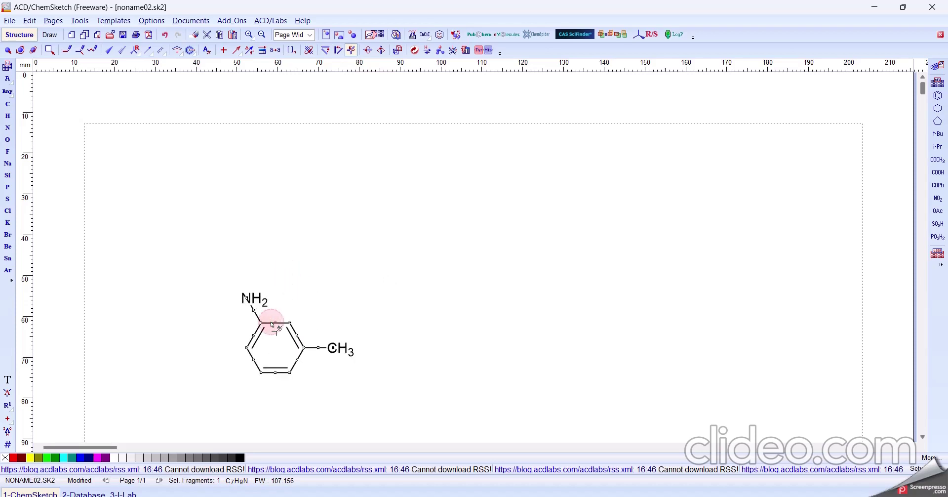
pyautogui.click(368, 51)
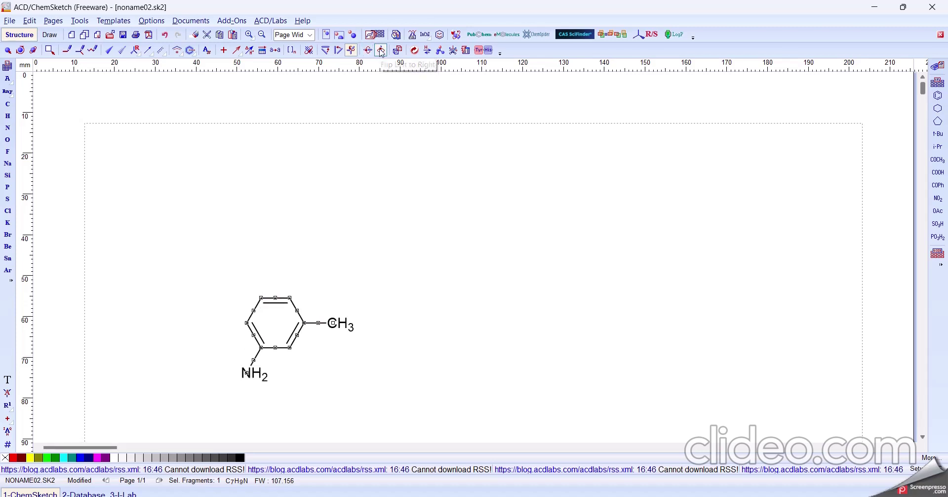
# Flip the molecule left to right and attach three copies of it in a horizontal row with the Instant Template tool
pyautogui.click(381, 51)
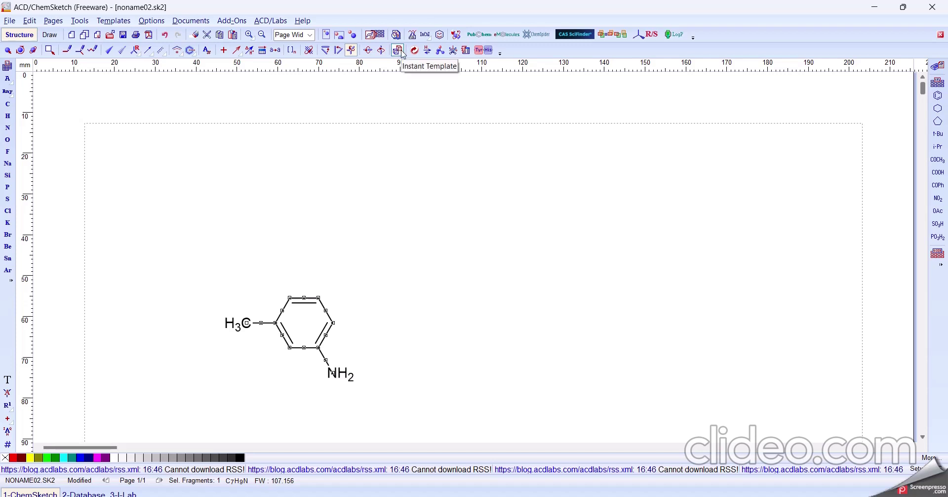
pyautogui.click(402, 51)
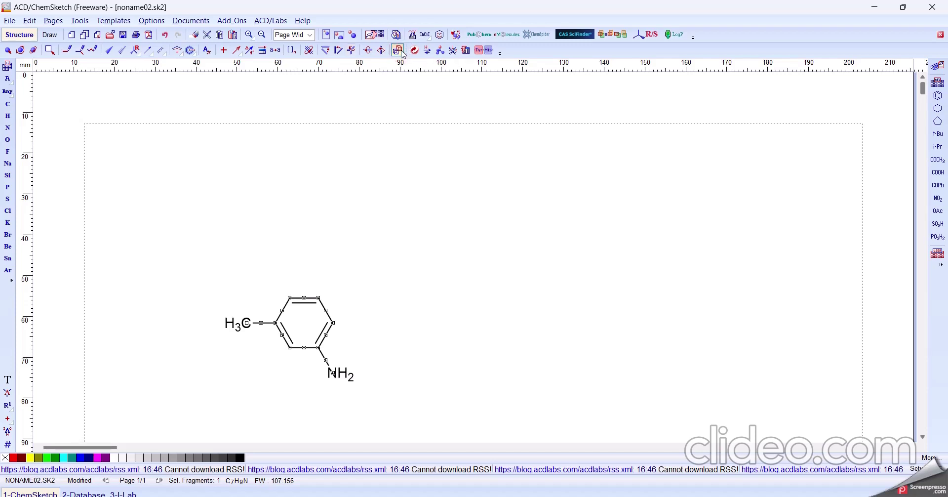
pyautogui.click(294, 191)
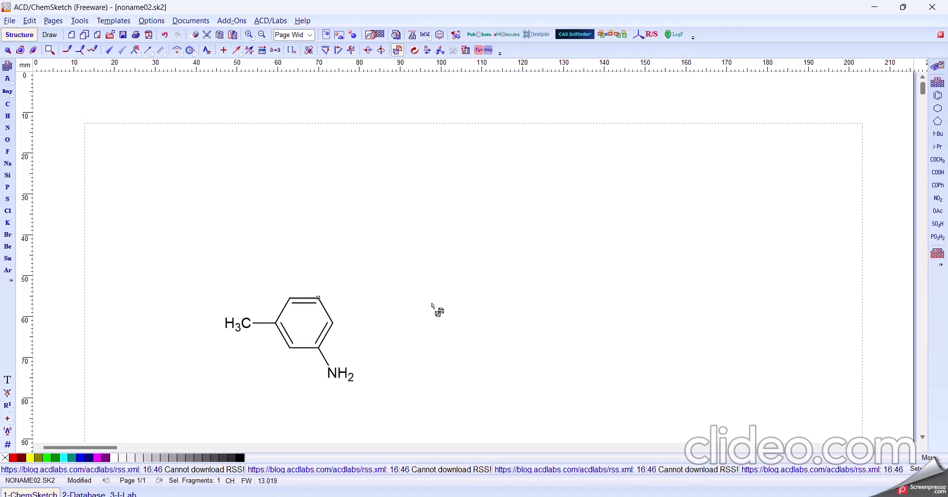
pyautogui.click(335, 325)
pyautogui.moveTo(335, 326); pyautogui.dragTo(423, 323)
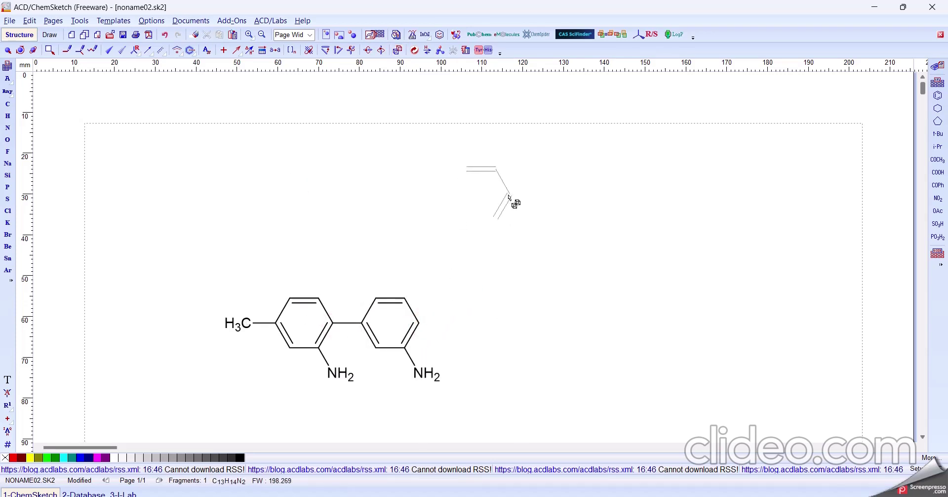
pyautogui.click(513, 326)
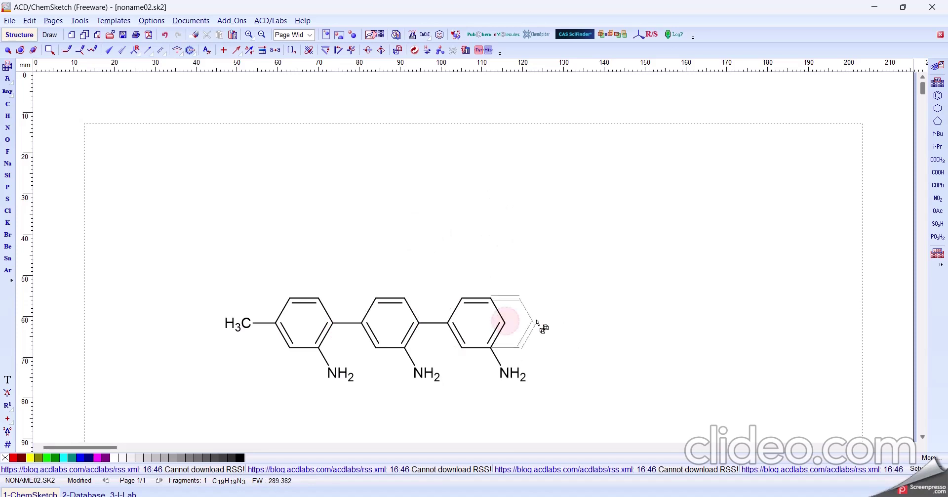
pyautogui.click(590, 325)
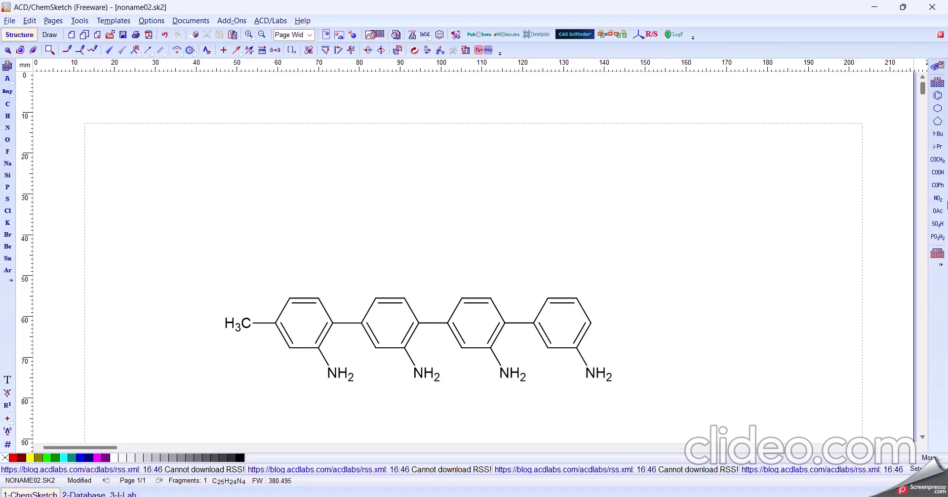
# Place a separate benzene ring at the page's upper right and add a methyl group to its top atom
pyautogui.click(938, 96)
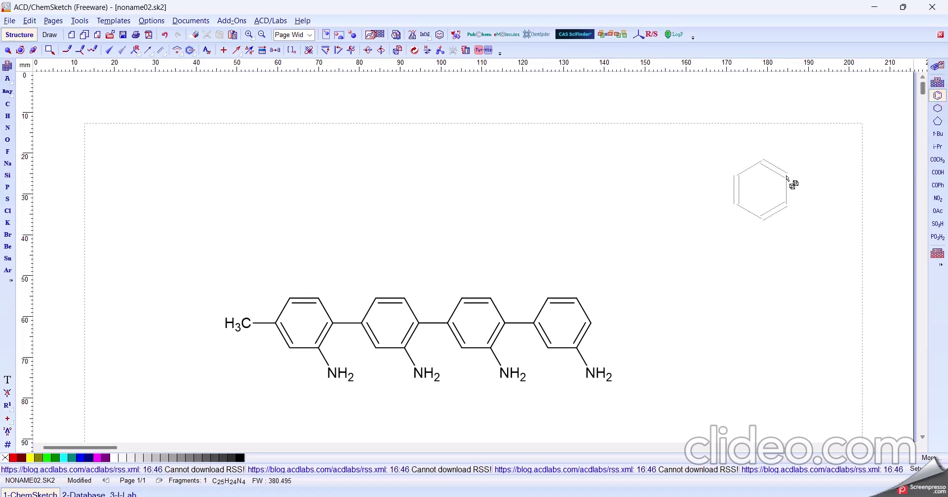
pyautogui.click(787, 177)
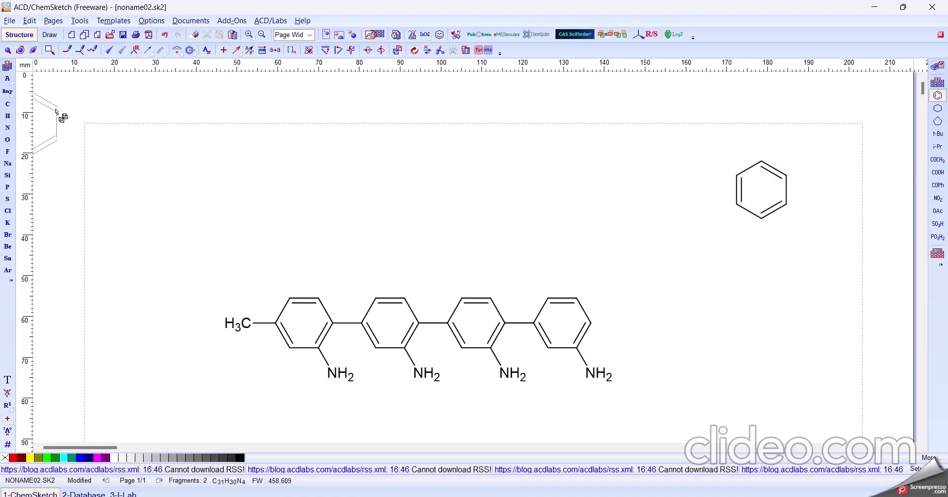
pyautogui.click(9, 104)
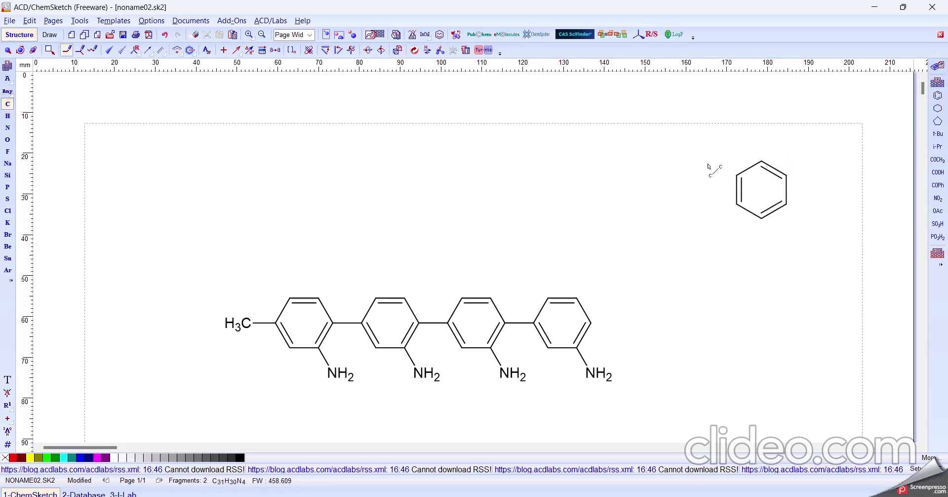
pyautogui.click(761, 166)
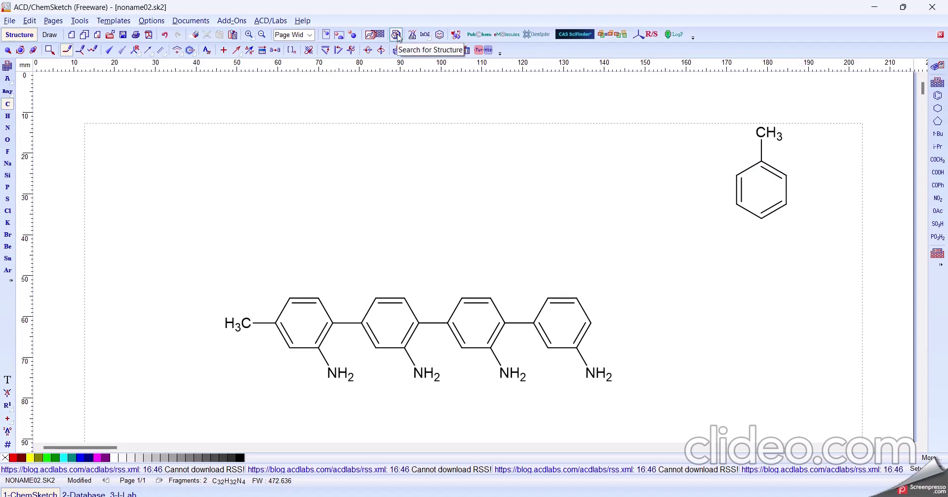
# Select the toluene molecule, try Search for Structure on it, and open that command's demo movie in the browser
pyautogui.click(7, 50)
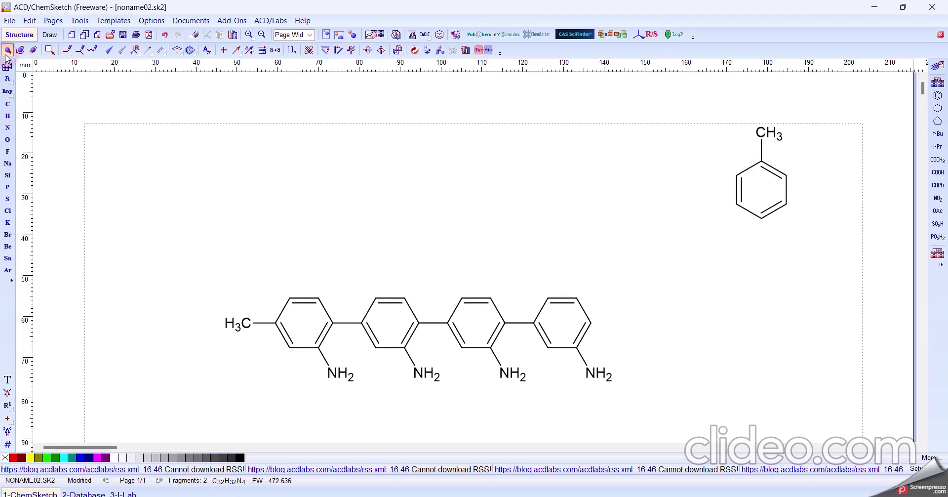
pyautogui.moveTo(662, 107); pyautogui.dragTo(865, 241)
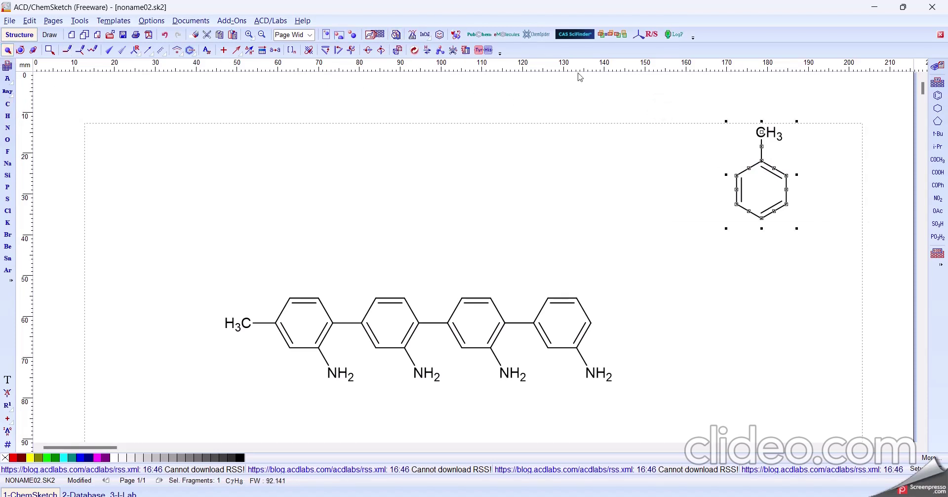
pyautogui.click(402, 39)
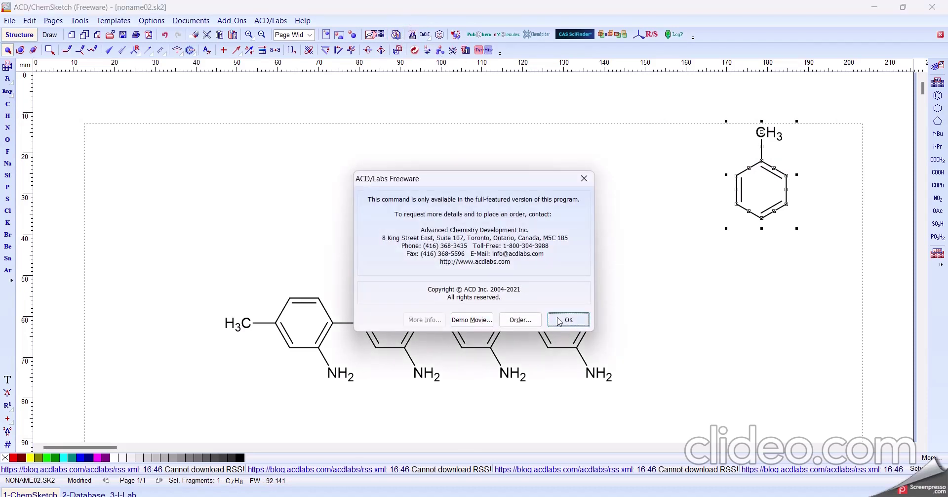
pyautogui.click(481, 320)
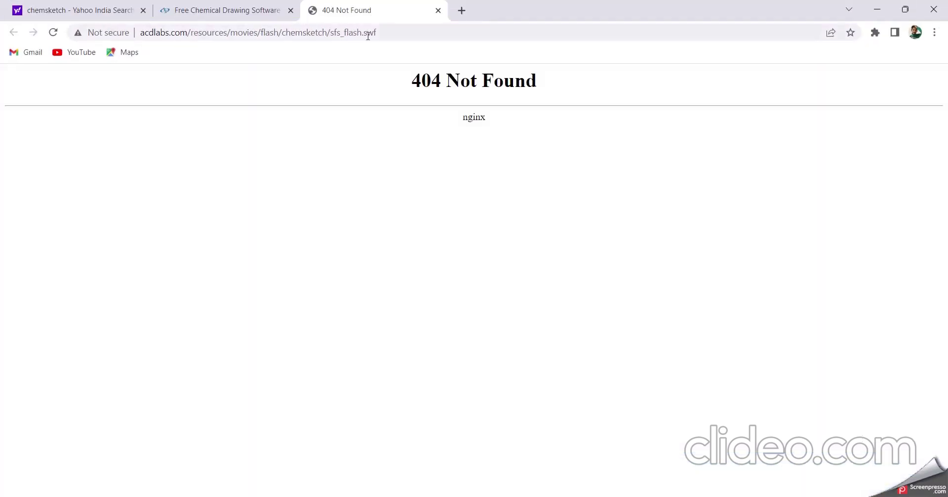
pyautogui.click(255, 6)
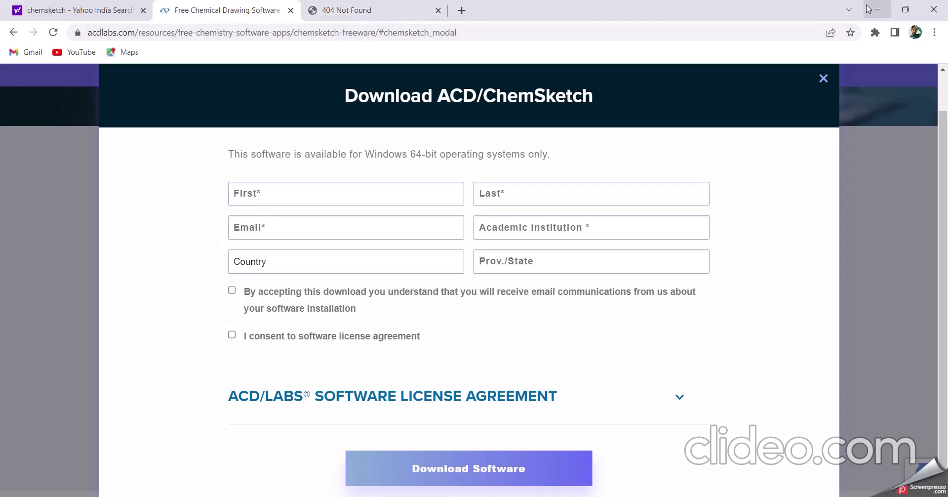
pyautogui.click(868, 8)
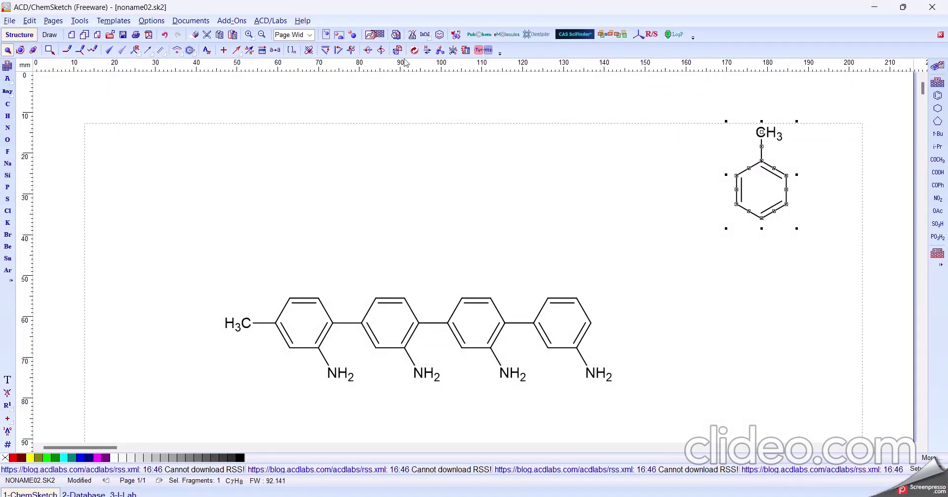
pyautogui.click(396, 34)
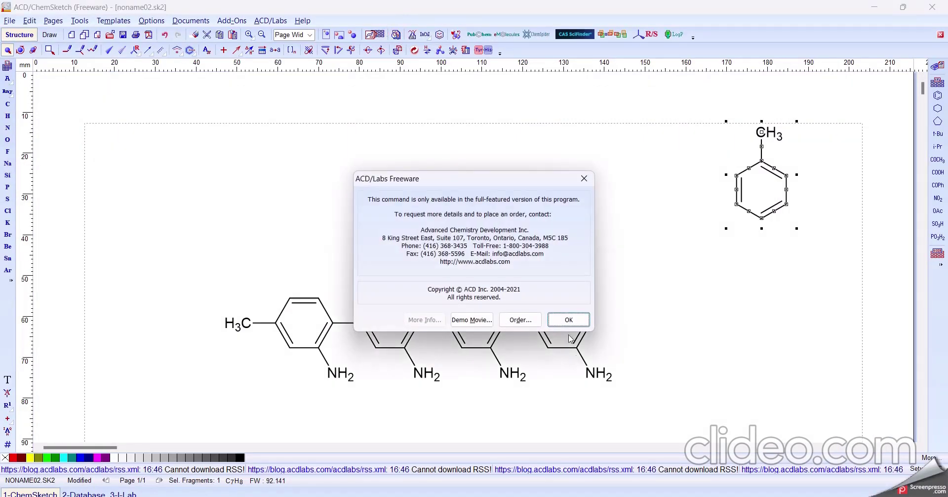
pyautogui.click(569, 326)
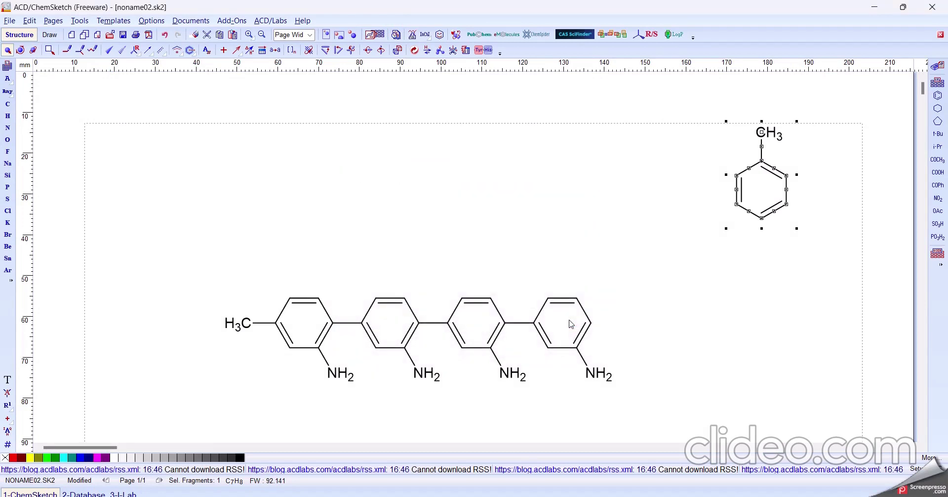
# Generate the InChI for the toluene structure and place the text above the four-ring chain
pyautogui.click(427, 36)
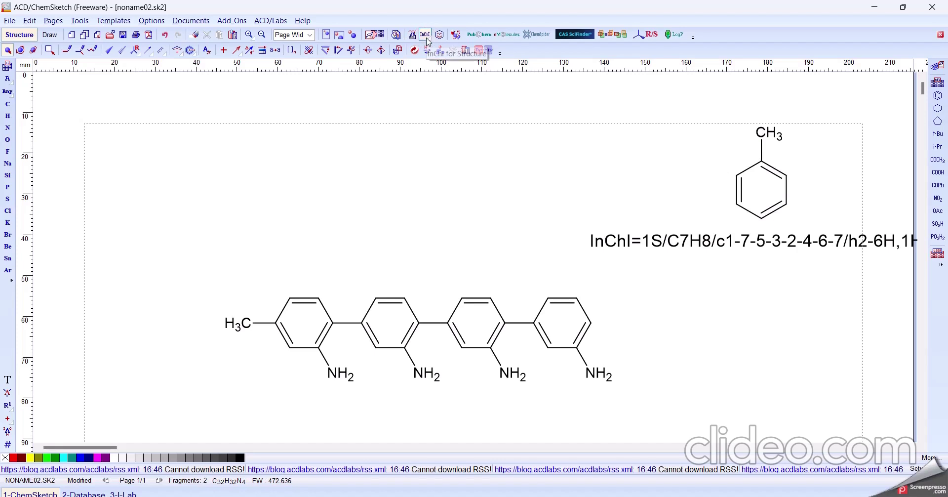
pyautogui.moveTo(693, 242); pyautogui.dragTo(325, 183)
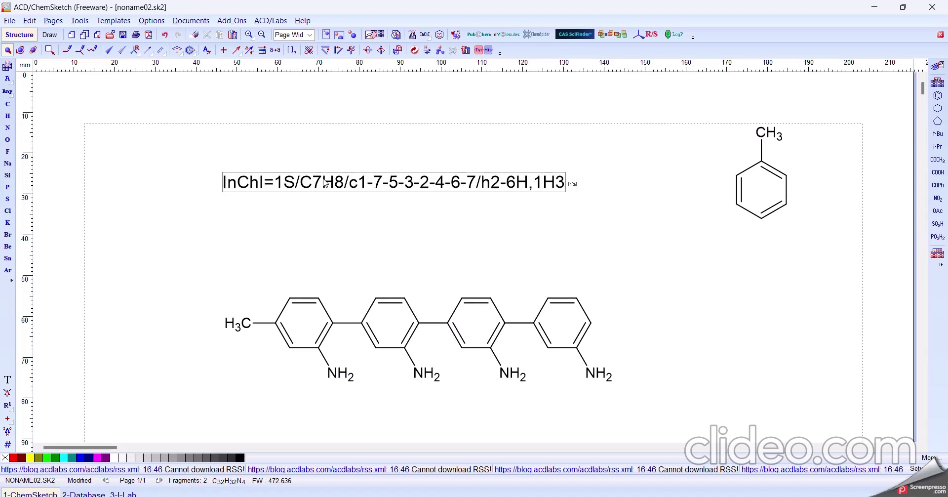
# Try an exact-structure PubChem search without selecting a molecule, with results shown in the browser
pyautogui.click(479, 34)
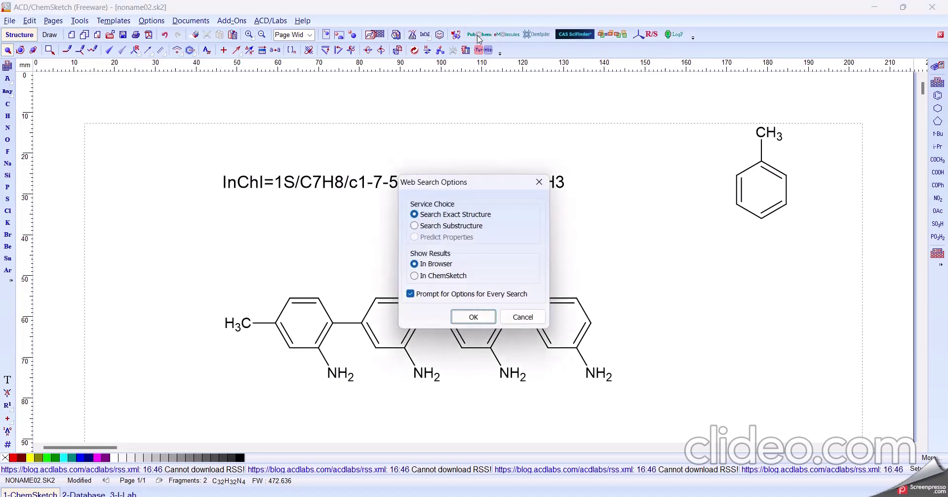
pyautogui.click(472, 318)
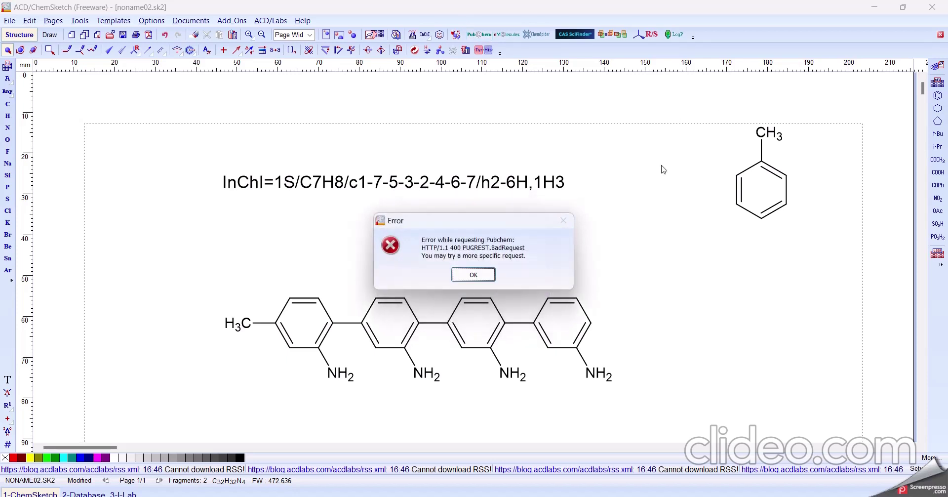
pyautogui.click(464, 276)
# Search PubChem for the exact structure of the selected toluene, view the result in the browser, and return to ChemSketch
pyautogui.moveTo(670, 97); pyautogui.dragTo(834, 265)
pyautogui.click(483, 36)
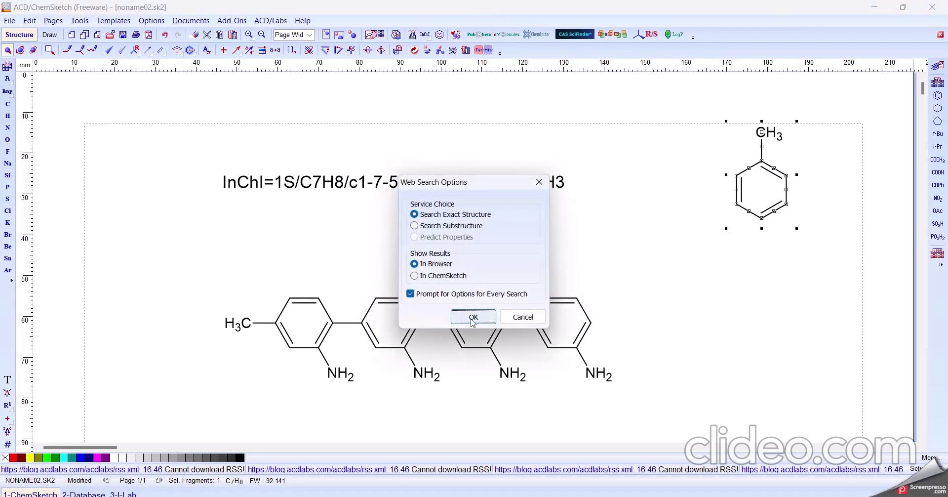
pyautogui.click(474, 319)
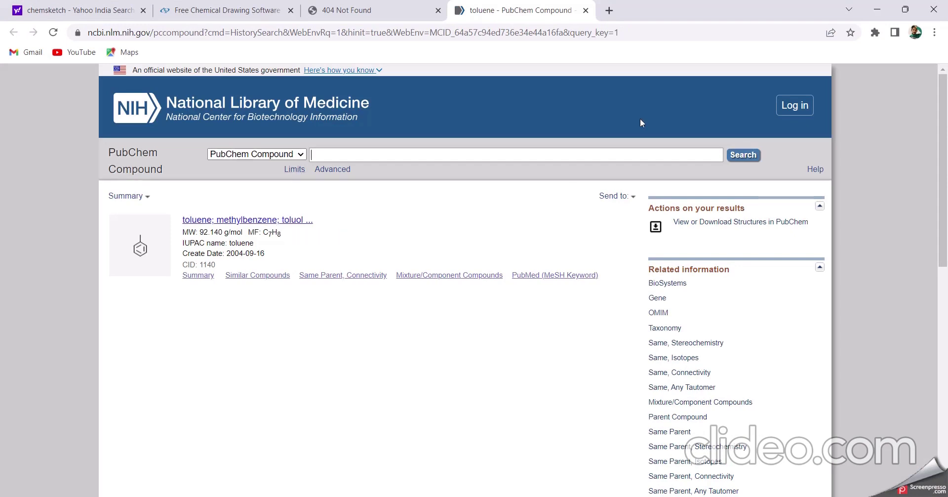
pyautogui.click(877, 9)
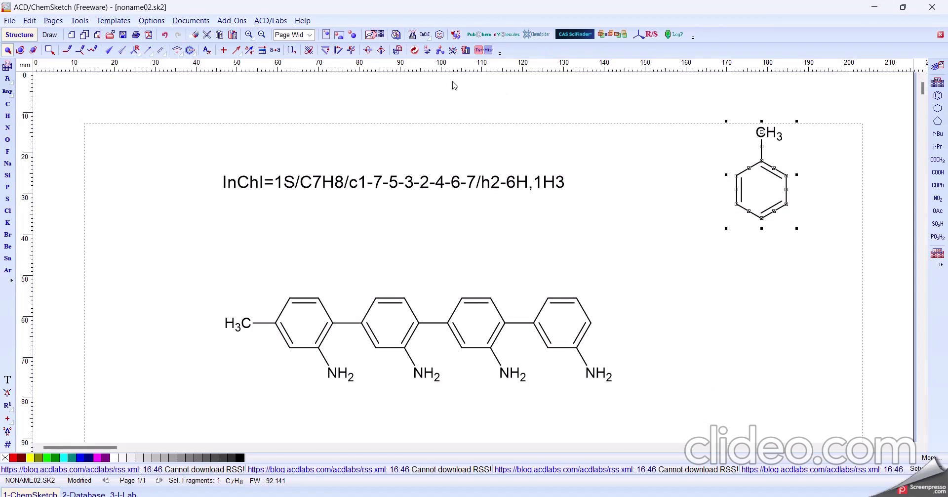
# Apply Clean Structure to the toluene and draw an irregular five-carbon chain at the page's upper left
pyautogui.click(415, 50)
pyautogui.click(8, 104)
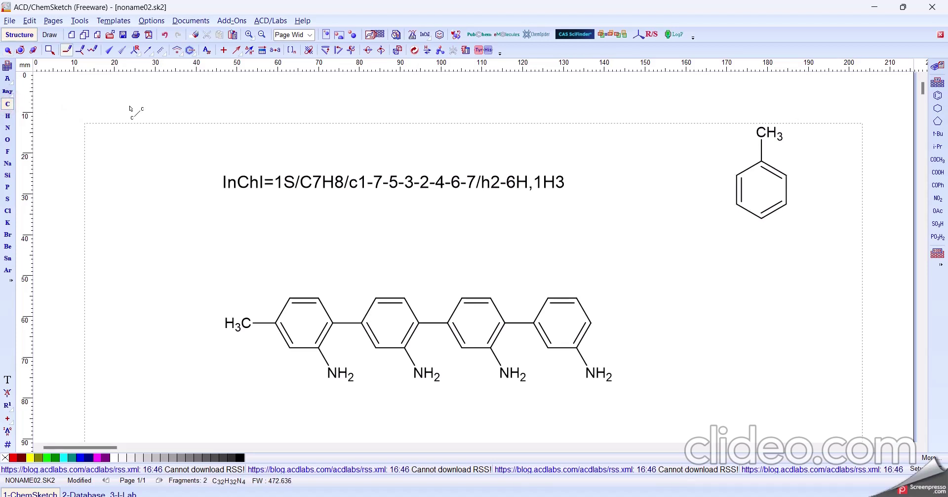
pyautogui.click(148, 167)
pyautogui.click(185, 151)
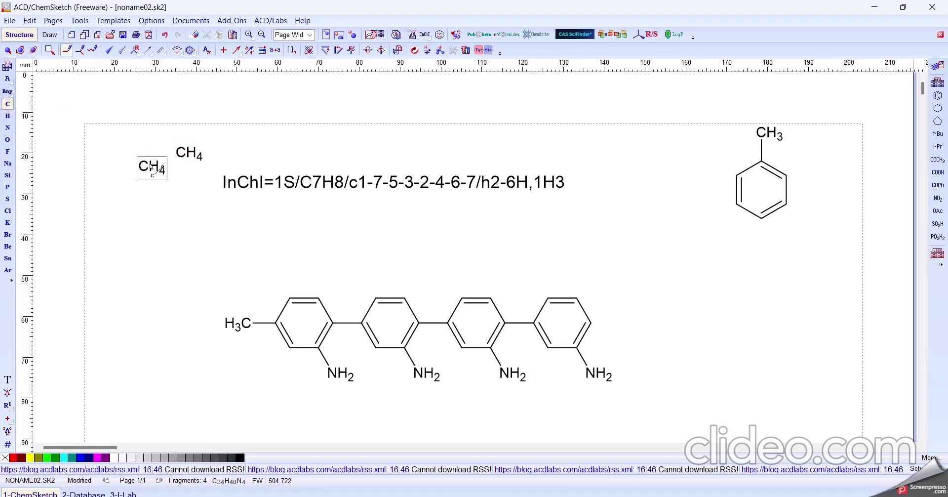
pyautogui.moveTo(149, 165); pyautogui.dragTo(370, 138)
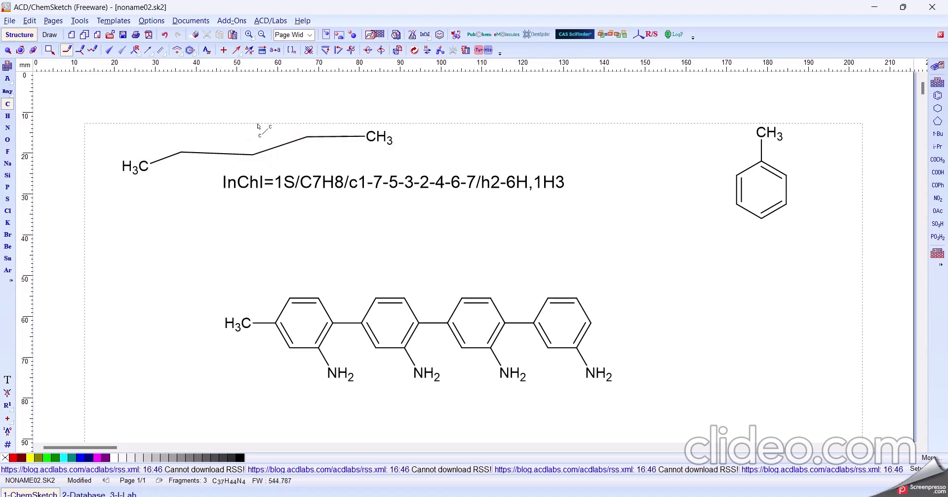
# Straighten the five-carbon chain into a regular zigzag with Clean Structure and deselect it
pyautogui.click(8, 50)
pyautogui.moveTo(61, 116); pyautogui.dragTo(424, 179)
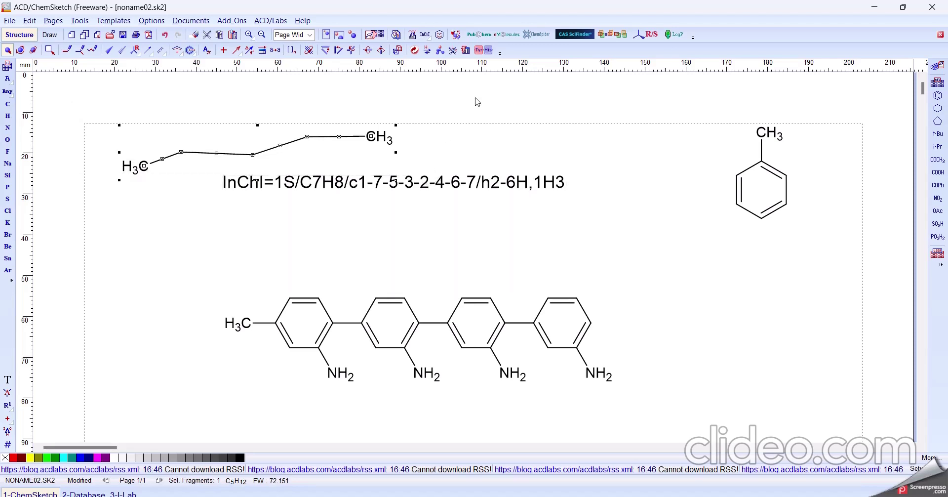
pyautogui.click(415, 50)
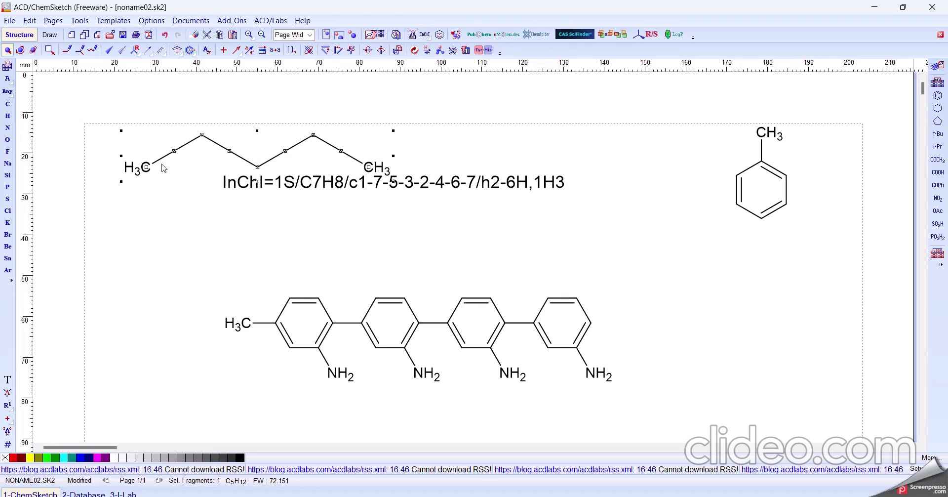
pyautogui.click(437, 148)
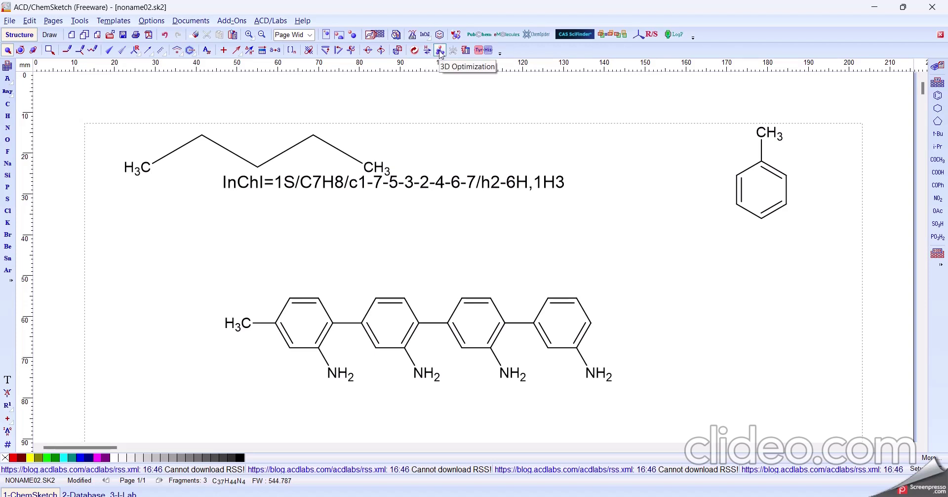
# Run 3D Optimization on the toluene molecule
pyautogui.moveTo(689, 112); pyautogui.dragTo(820, 237)
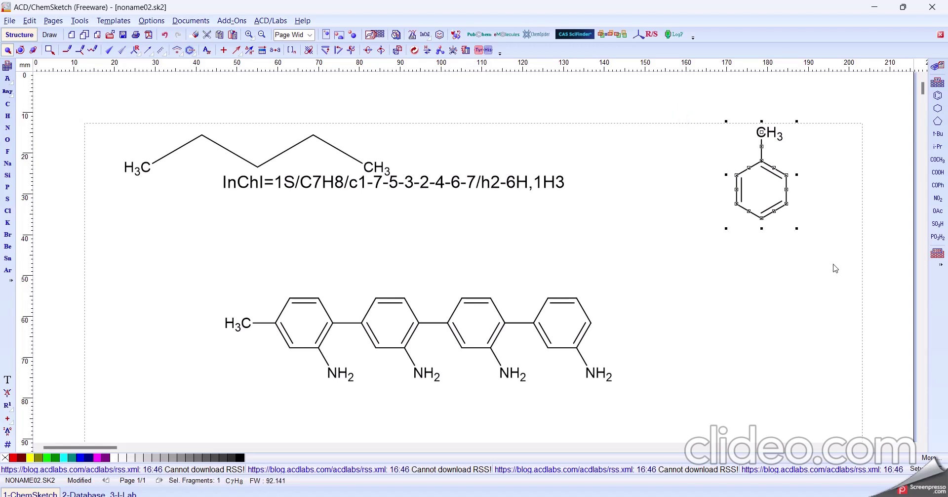
pyautogui.click(440, 50)
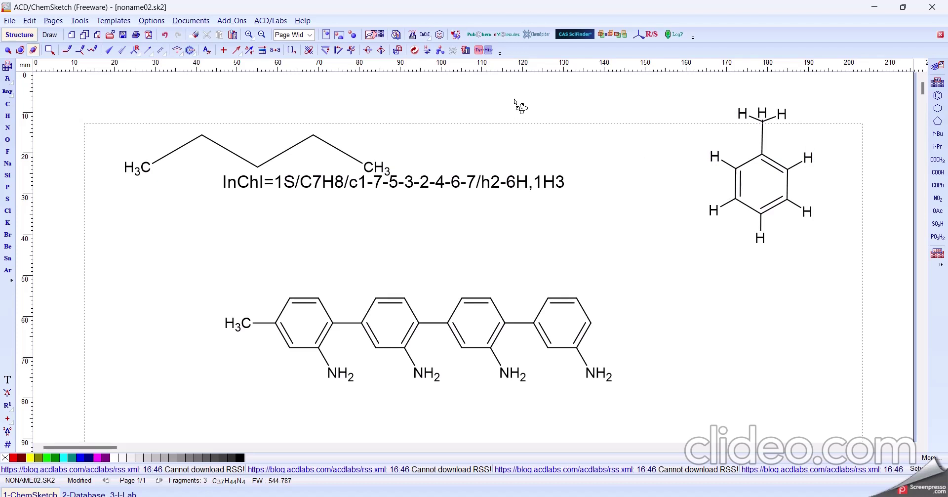
# Break all bonds of the hydrogen-bearing toluene into mass-labelled fragments, and undo the fragmentation
pyautogui.moveTo(648, 93); pyautogui.dragTo(853, 280)
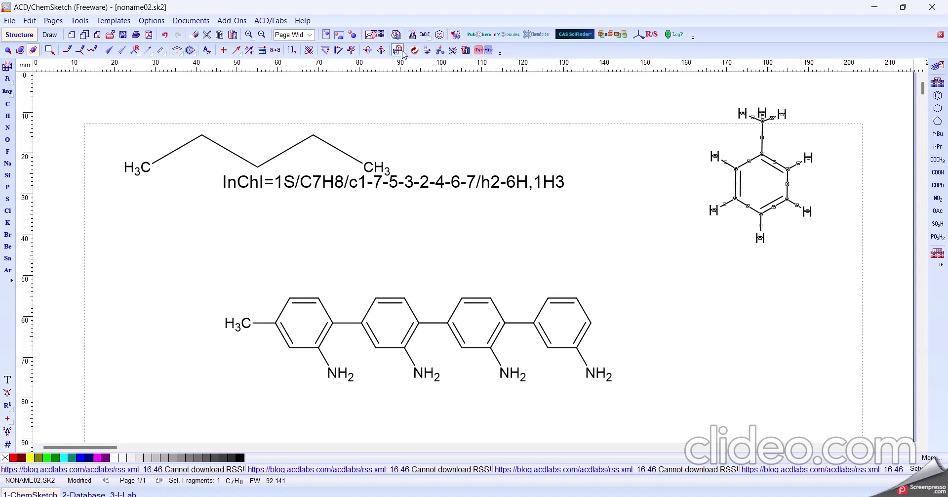
pyautogui.click(453, 51)
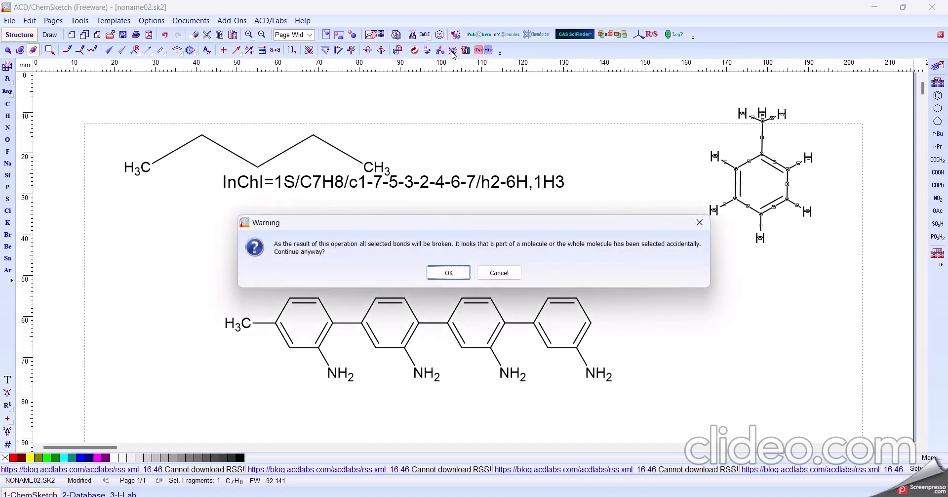
pyautogui.click(447, 274)
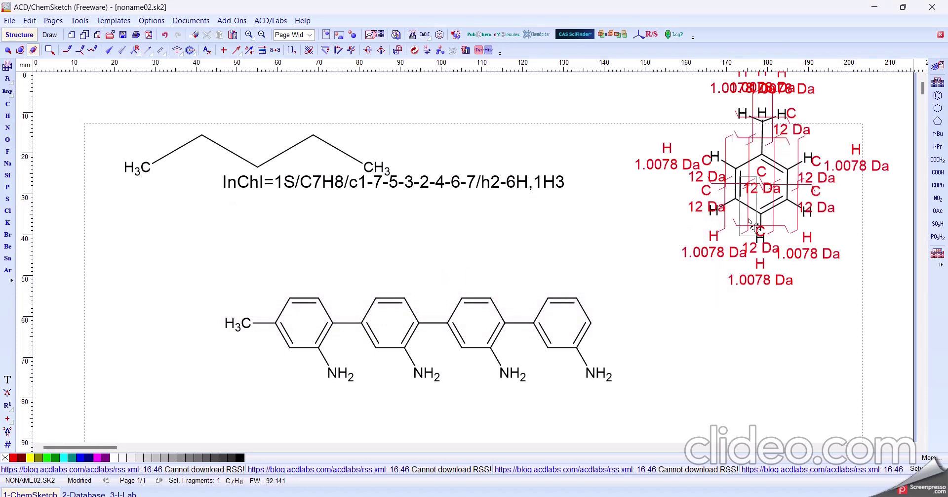
pyautogui.click(814, 94)
pyautogui.hotkey('ctrl', 'z')
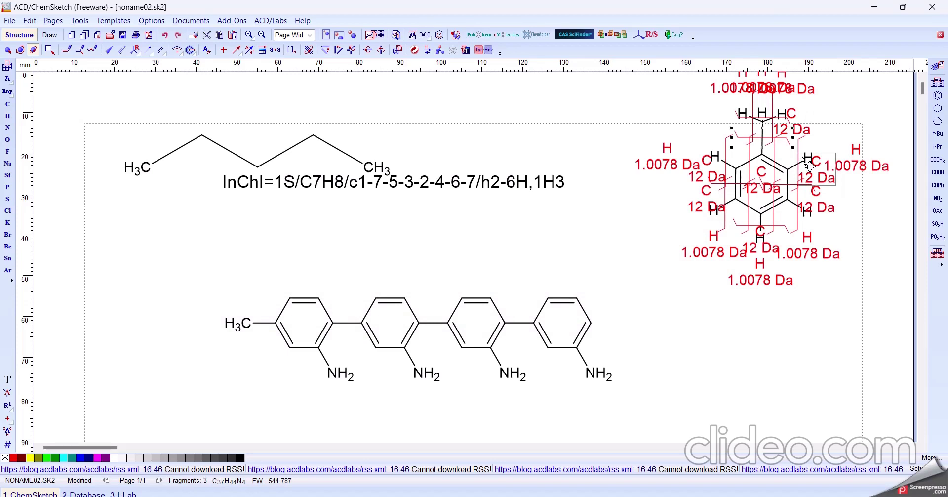
pyautogui.hotkey('ctrl', 'z')
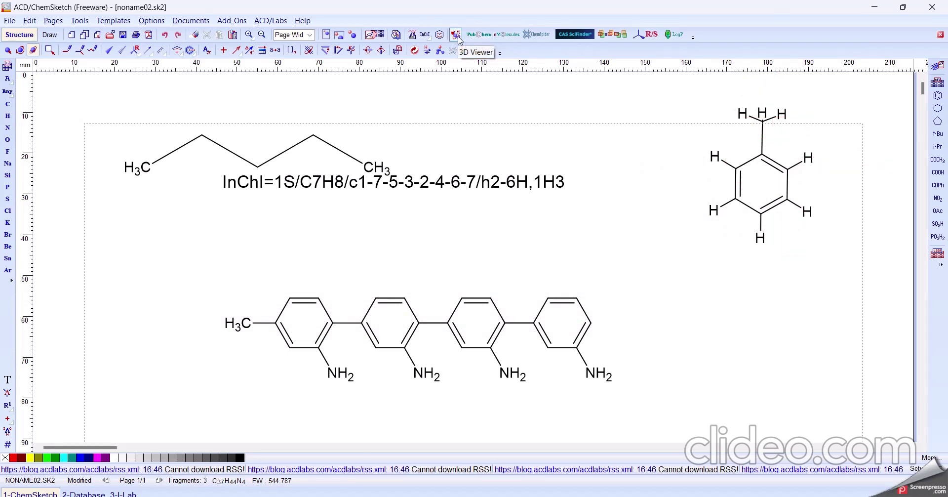
# Open the toluene in 3D Viewer and copy it to ChemSketch as an ACD 3D Object, clearing the current page
pyautogui.moveTo(651, 94); pyautogui.dragTo(867, 295)
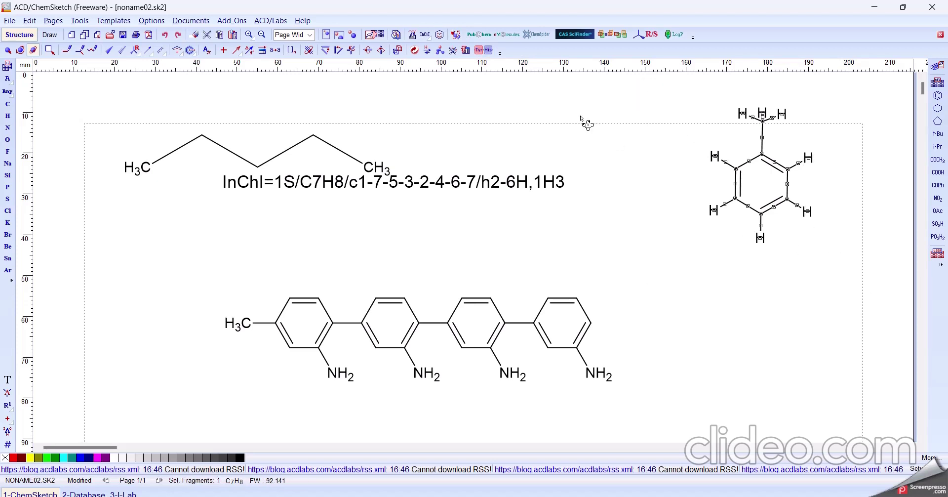
pyautogui.click(457, 37)
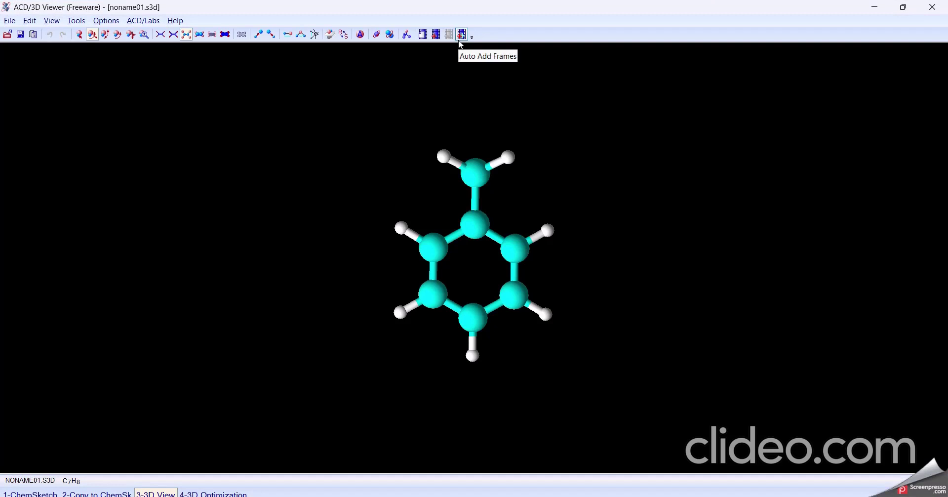
pyautogui.click(102, 493)
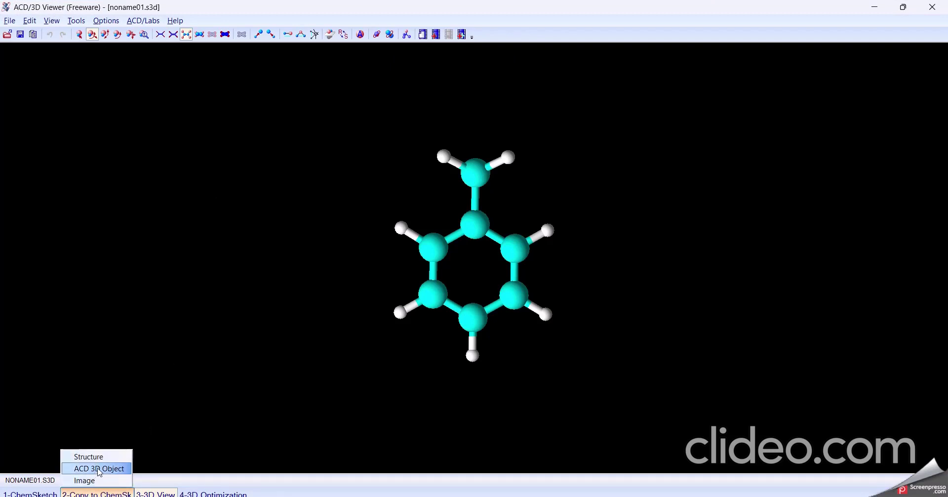
pyautogui.click(100, 468)
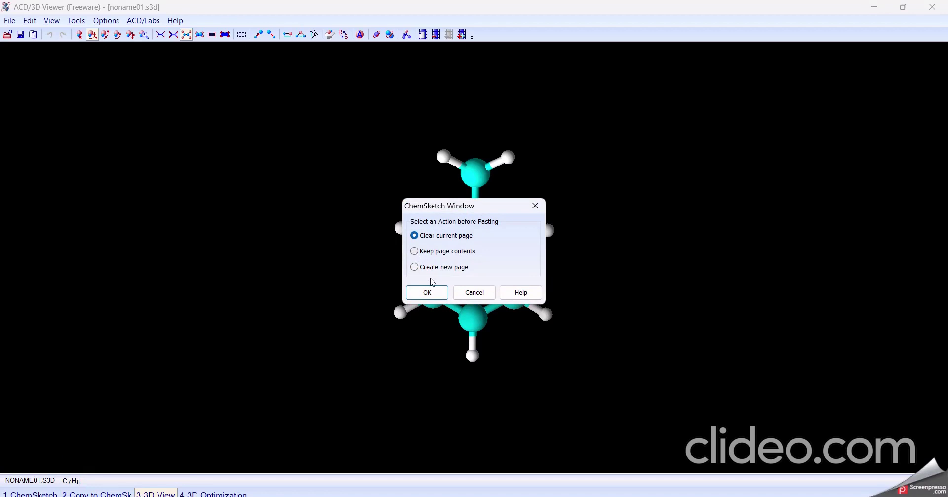
pyautogui.click(429, 293)
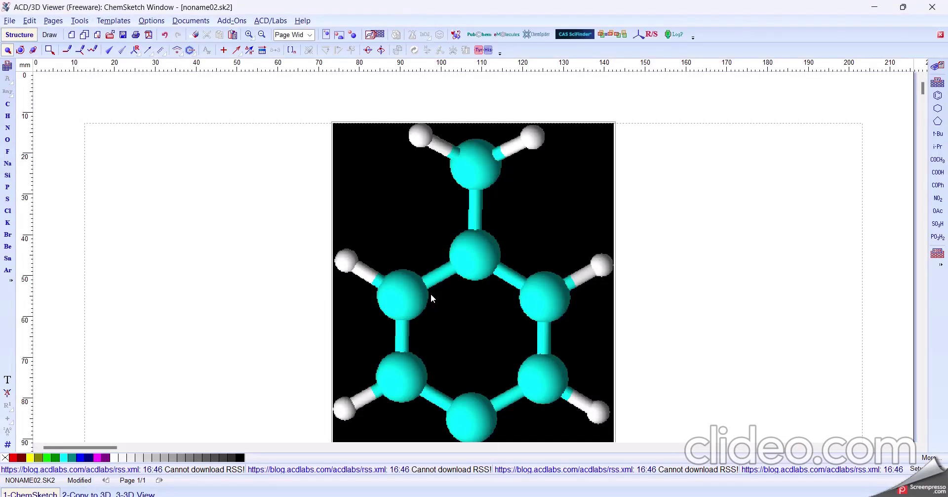
# Move the pasted 3D toluene object toward the page's upper left and delete it
pyautogui.moveTo(505, 278); pyautogui.dragTo(324, 235)
pyautogui.click(342, 261)
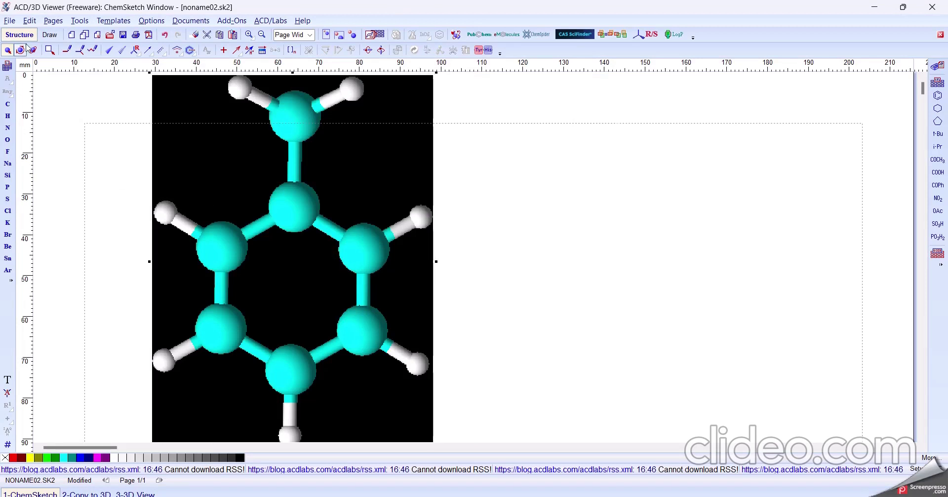
pyautogui.click(193, 34)
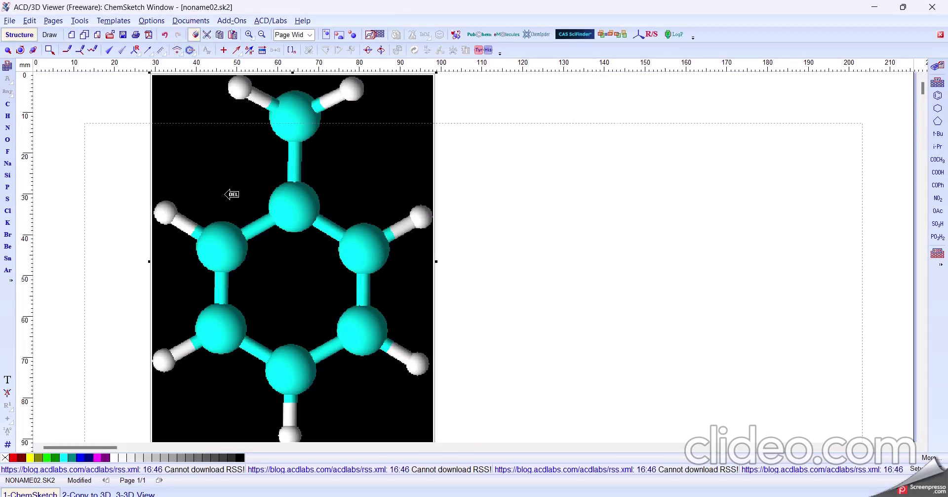
pyautogui.click(223, 194)
# Draw a new toluene near the page centre from a benzene ring with a methyl group on its top carbon
pyautogui.click(3, 104)
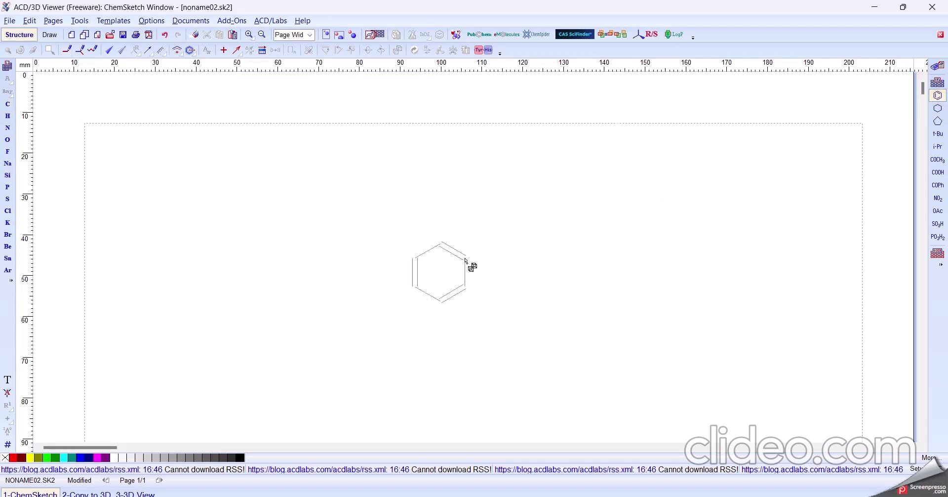
pyautogui.click(466, 259)
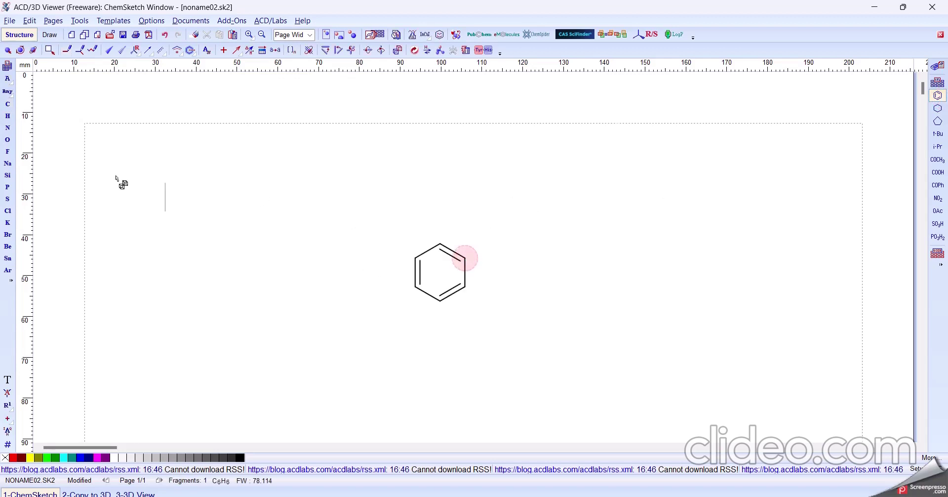
pyautogui.click(8, 104)
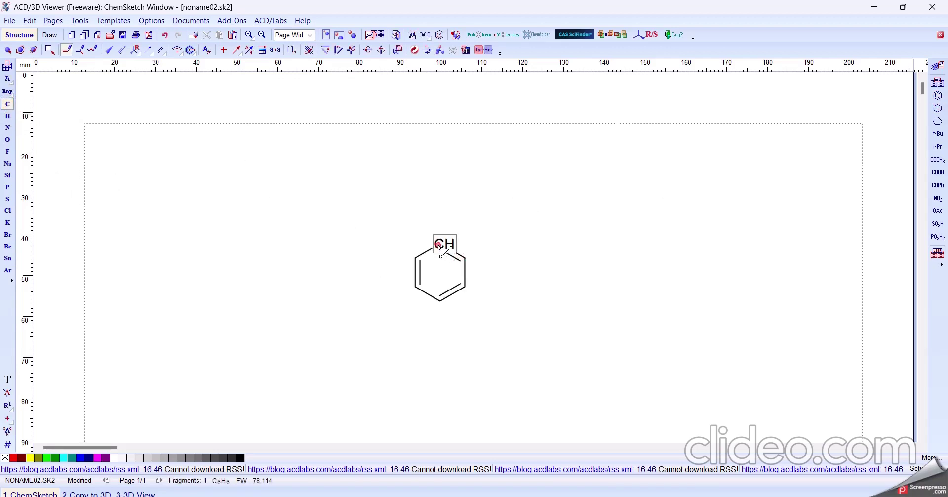
pyautogui.click(439, 245)
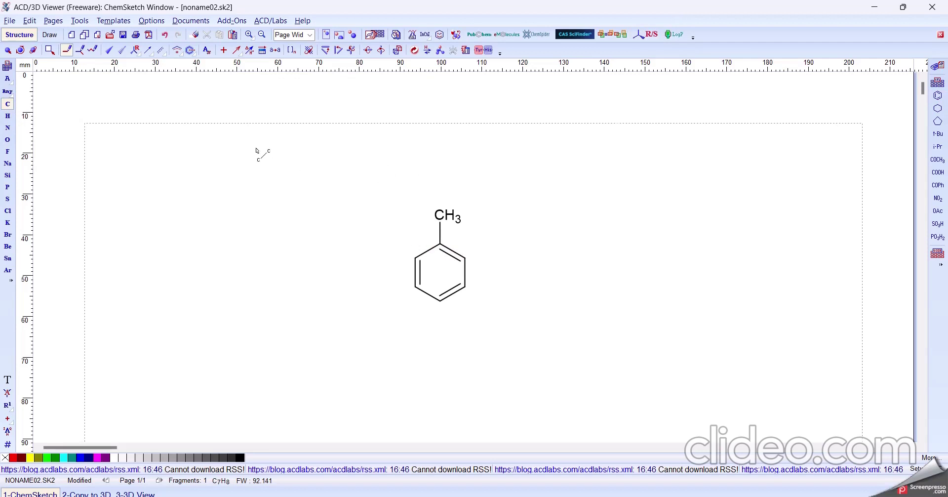
# Calculate the properties of the whole toluene molecule, review the results, and close them without copying to the editor
pyautogui.click(7, 50)
pyautogui.moveTo(322, 157); pyautogui.dragTo(448, 249)
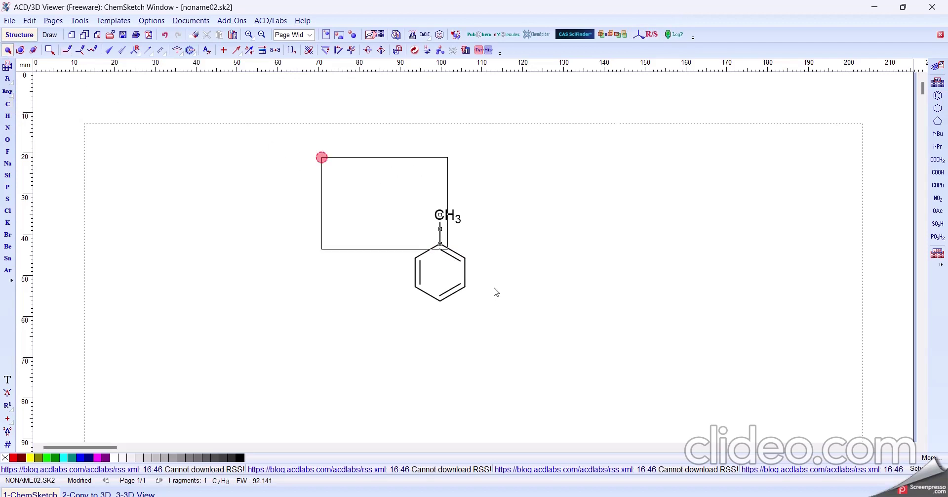
pyautogui.moveTo(496, 291); pyautogui.dragTo(546, 380)
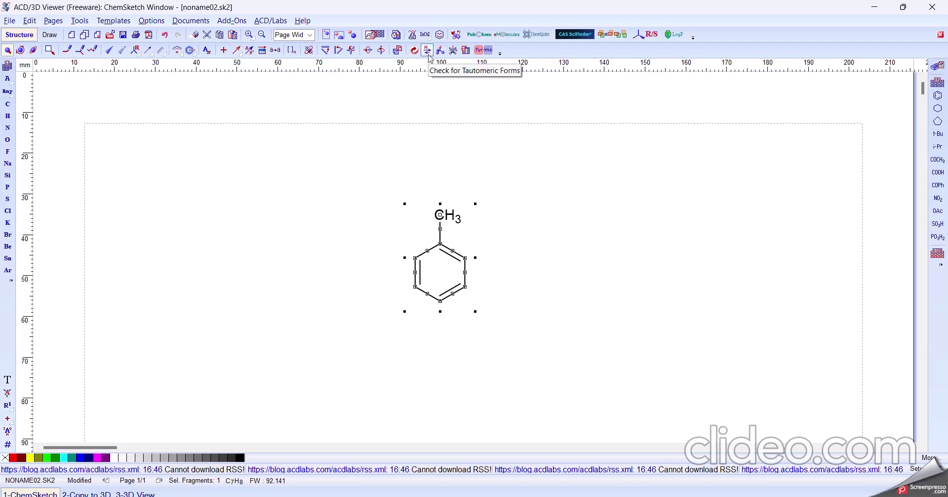
pyautogui.click(465, 51)
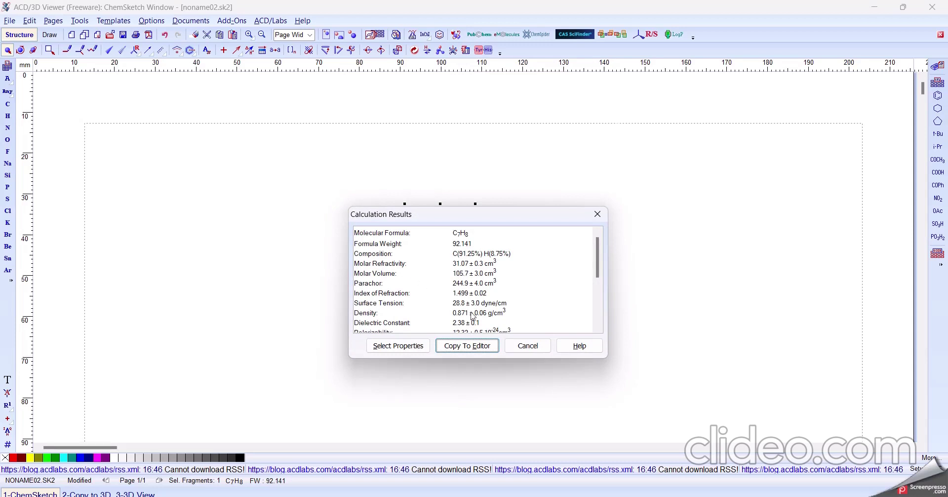
pyautogui.click(597, 217)
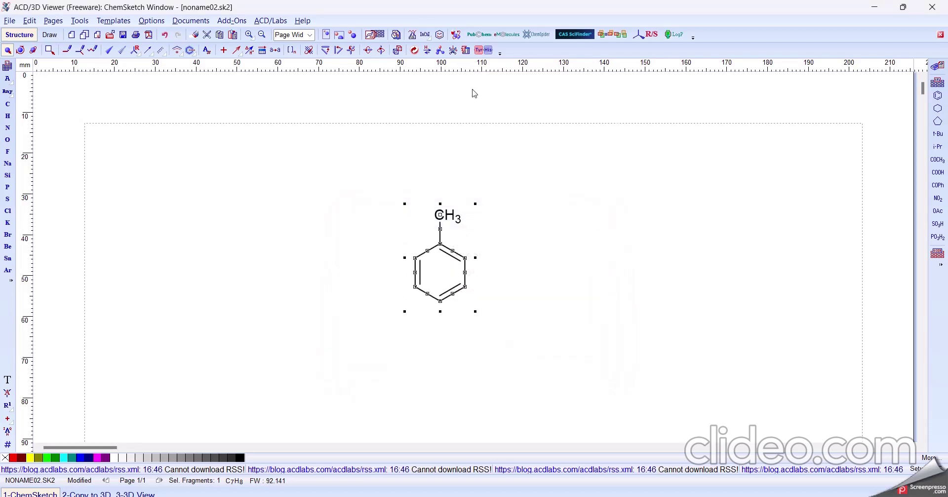
# Open Biosequence Tools and build the sequence V V V T beside the toluene from three valines and one threonine
pyautogui.click(486, 51)
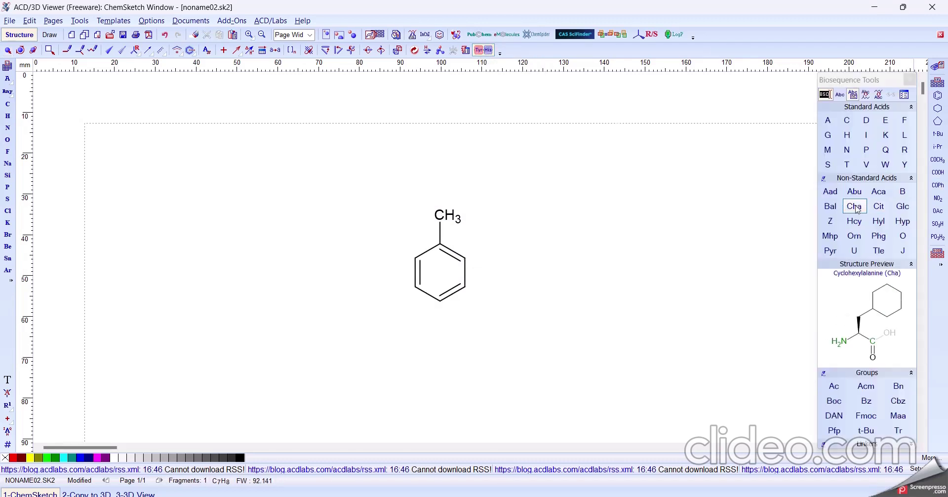
pyautogui.click(857, 209)
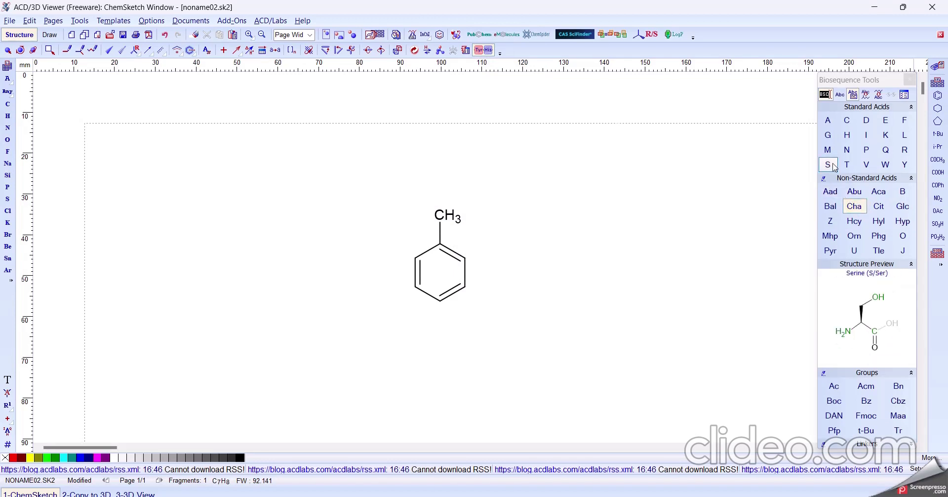
pyautogui.click(865, 168)
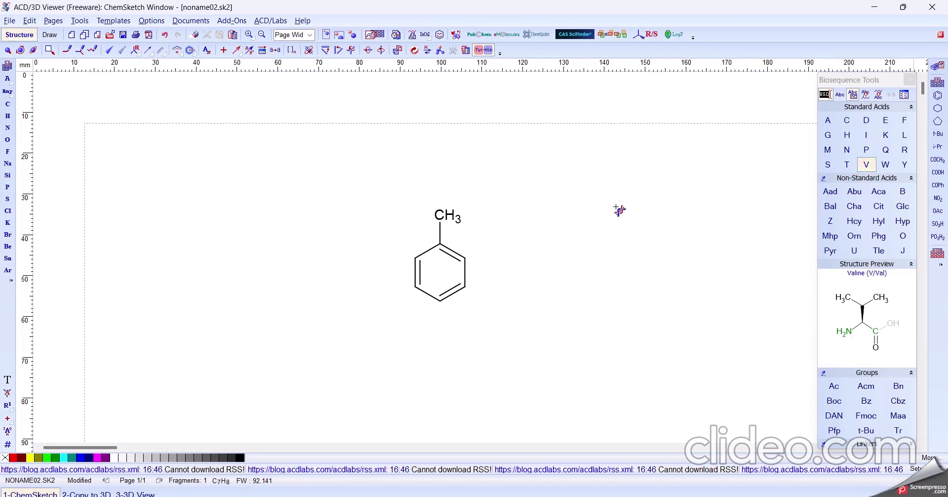
pyautogui.click(616, 207)
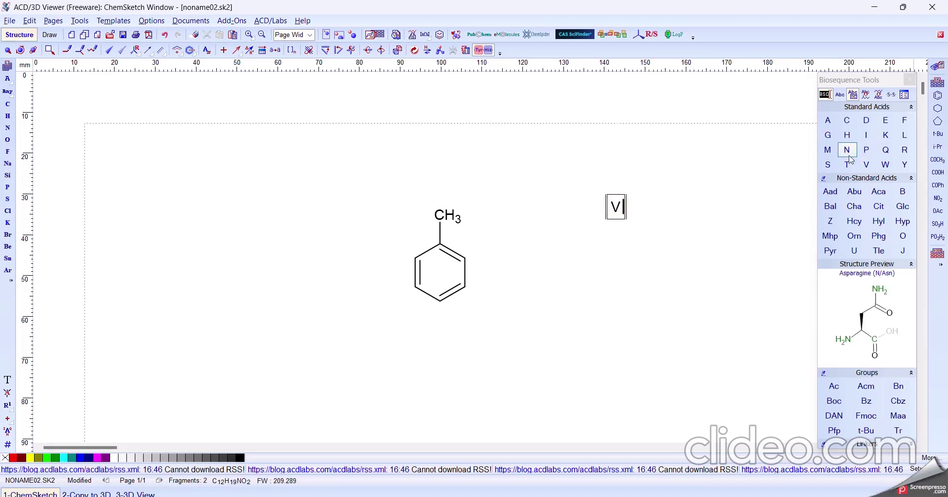
pyautogui.click(868, 172)
pyautogui.click(867, 165)
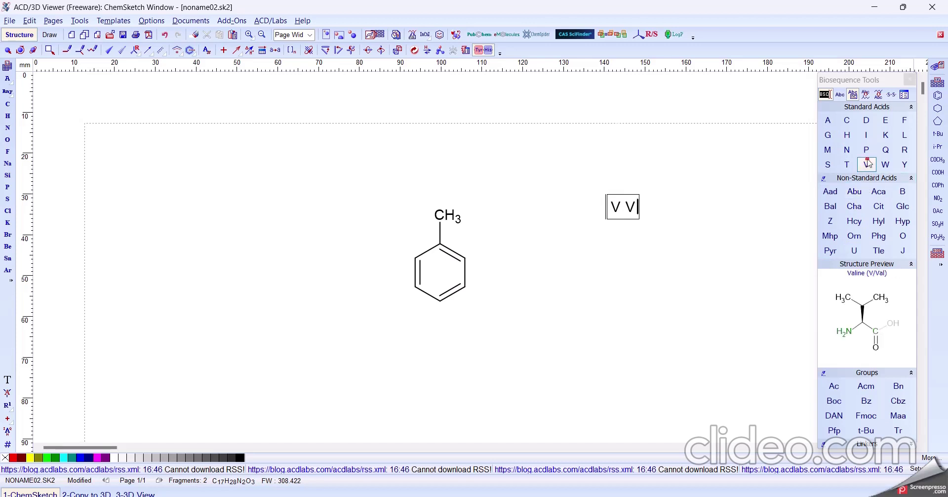
pyautogui.click(868, 163)
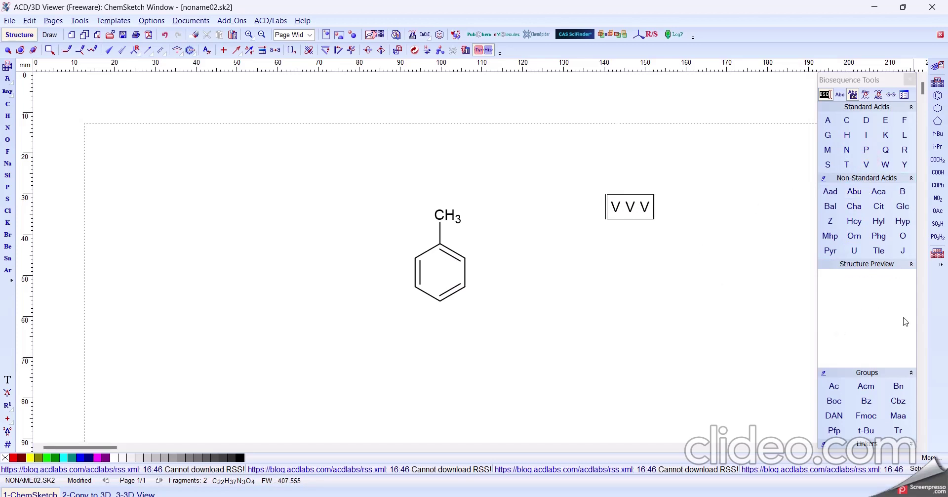
pyautogui.click(847, 164)
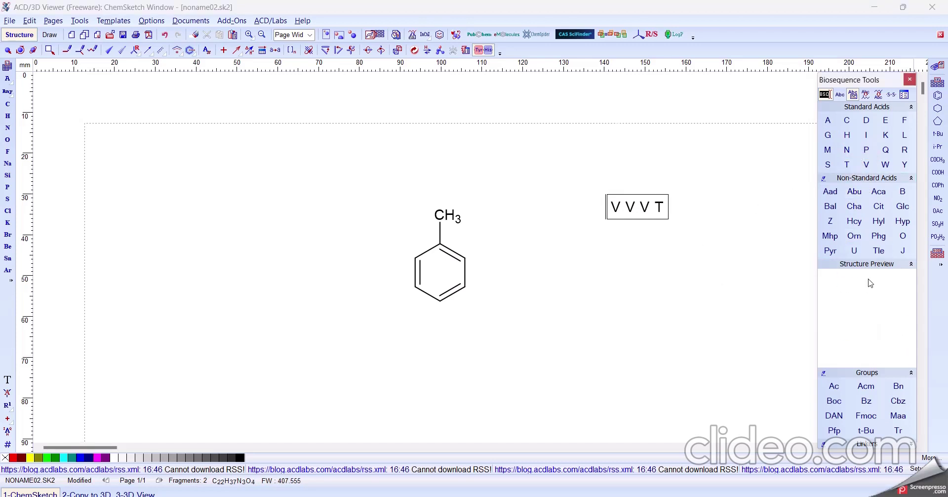
# Browse the list of non-standard amino acids, and preview the structures of Selenocysteine and the Acm group
pyautogui.rightClick(855, 194)
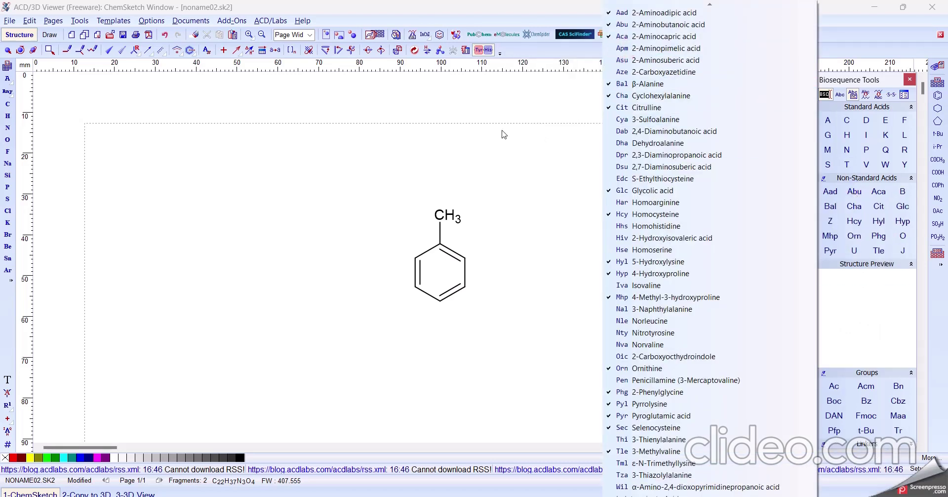
pyautogui.click(655, 97)
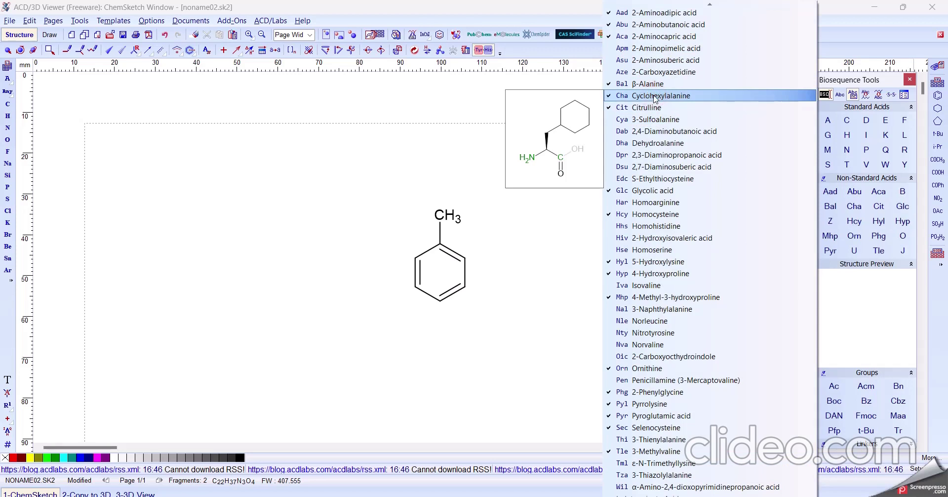
pyautogui.click(619, 108)
pyautogui.click(512, 159)
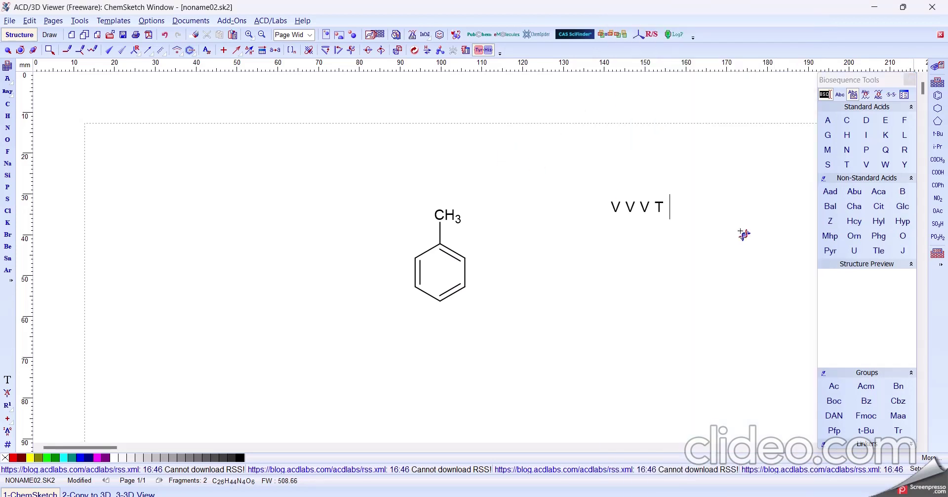
pyautogui.moveTo(858, 249)
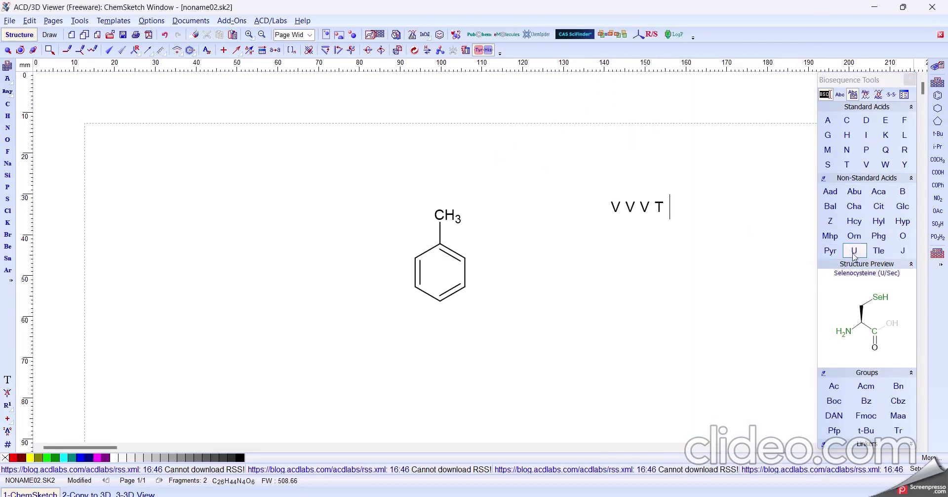
pyautogui.click(864, 304)
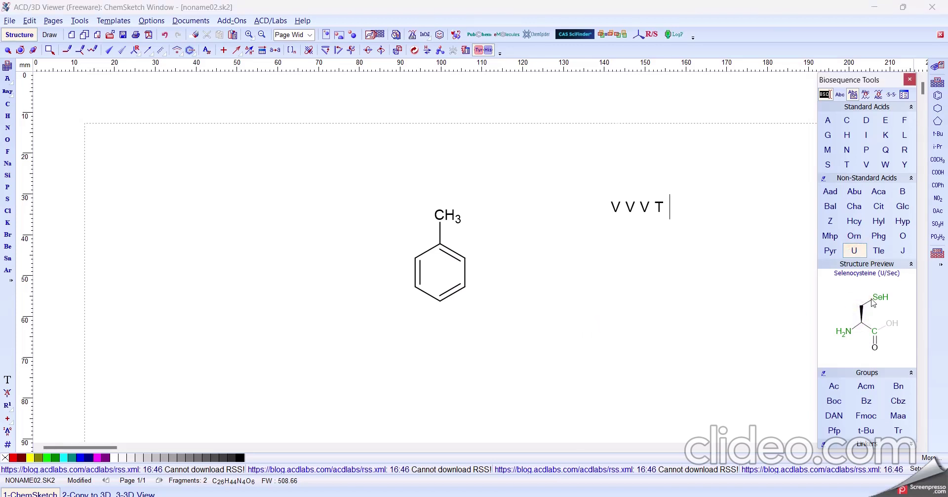
pyautogui.click(865, 395)
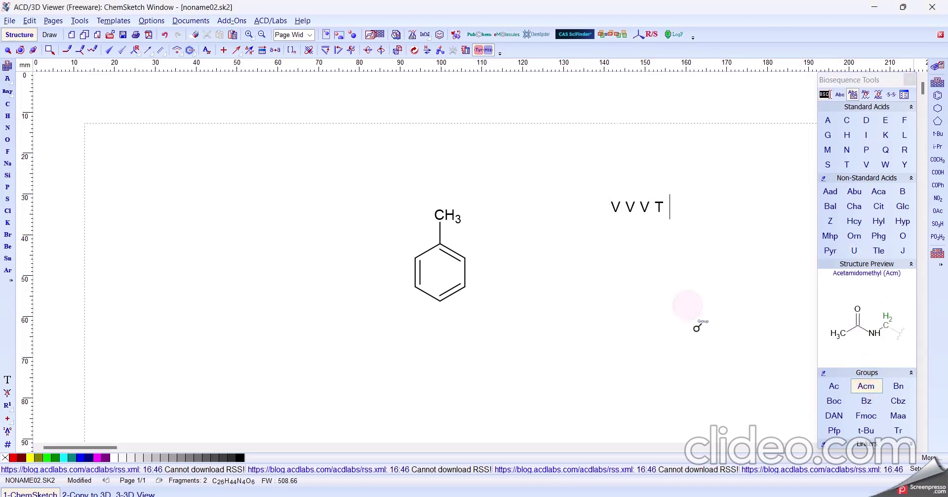
pyautogui.click(881, 330)
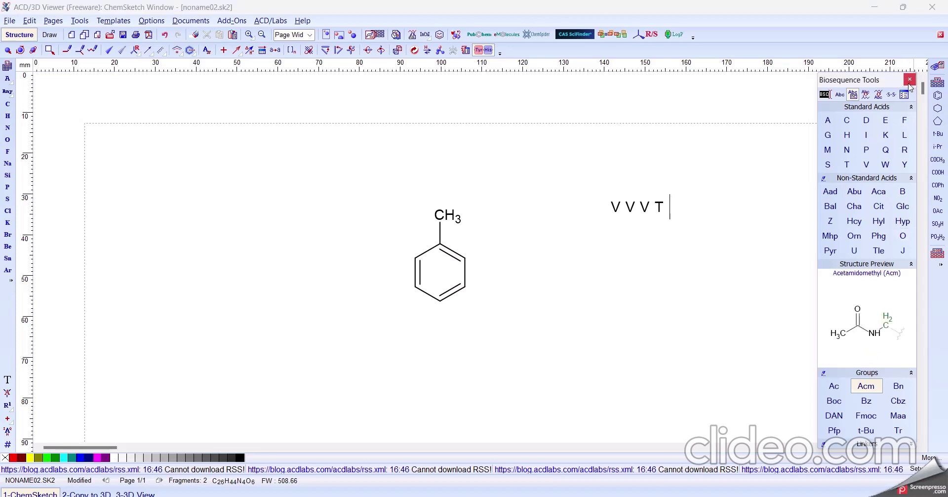
# Expand the V V V T sequence into a full structure as a 120° chain, show three-letter acid codes, and close Biosequence Tools
pyautogui.click(866, 94)
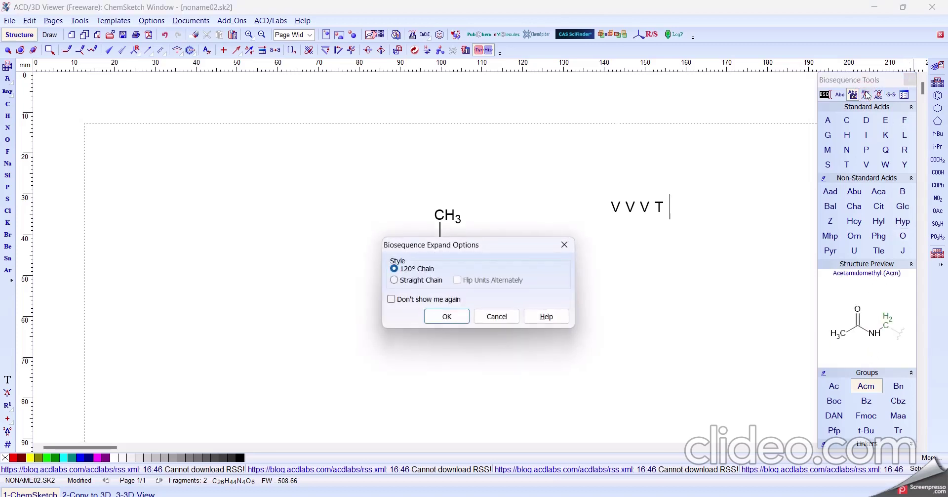
pyautogui.click(446, 316)
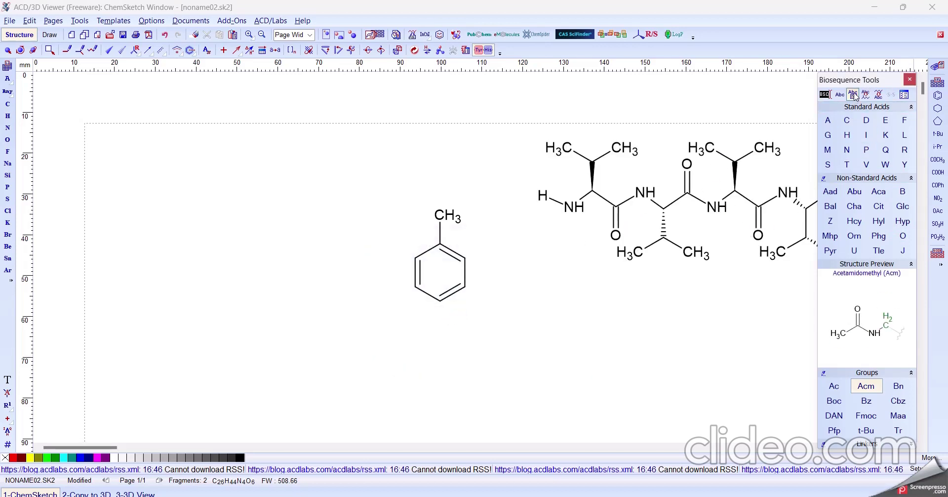
pyautogui.click(839, 95)
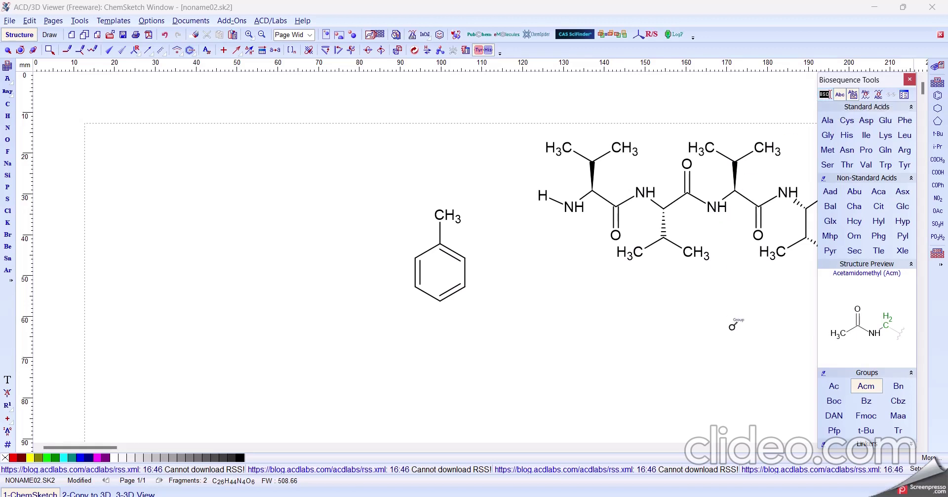
pyautogui.click(910, 79)
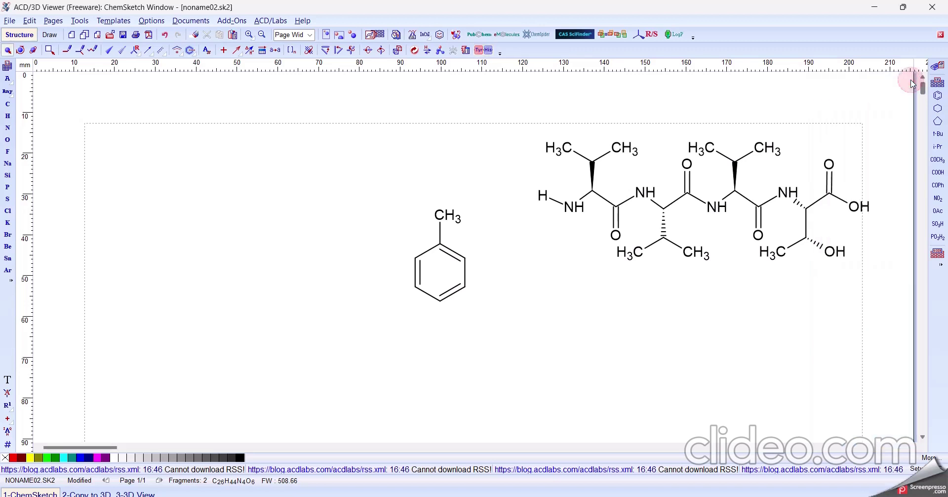
# Attach a COOH group from the Table of Radicals to the toluene ring carbon opposite the methyl group
pyautogui.click(938, 82)
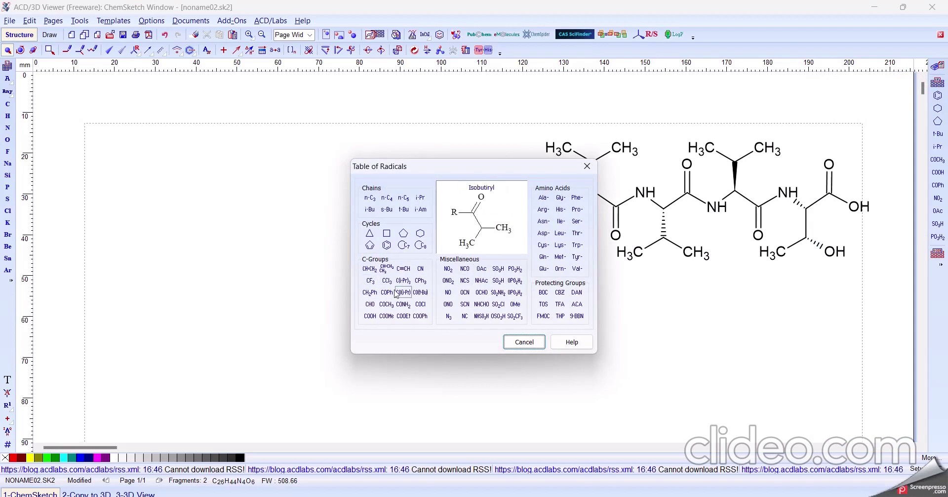
pyautogui.click(370, 316)
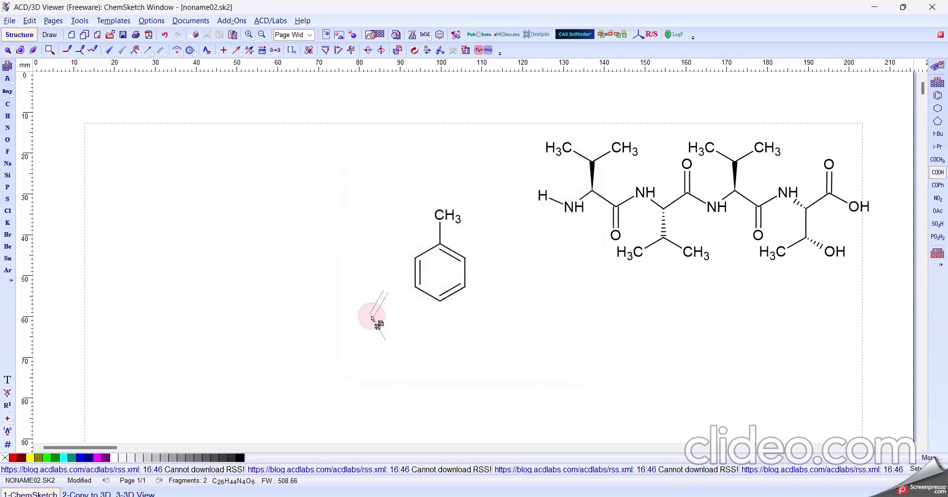
pyautogui.click(438, 303)
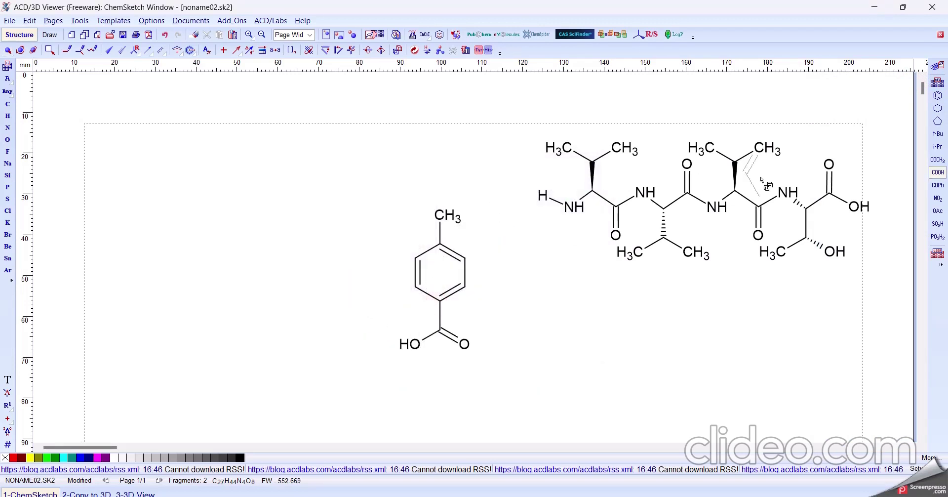
# Attach the Ala- radical to the ring carbon left of the one bearing COOH, and place a separate COCH3 group below the peptide
pyautogui.click(938, 83)
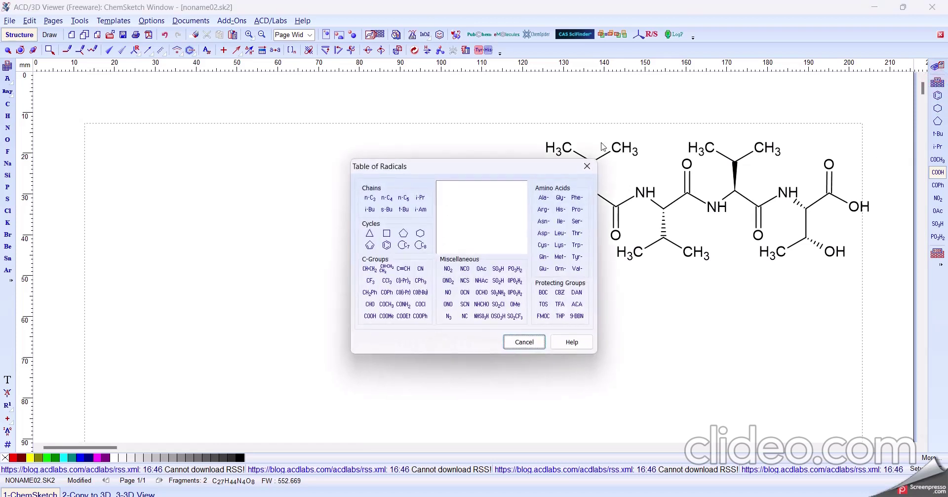
pyautogui.click(543, 197)
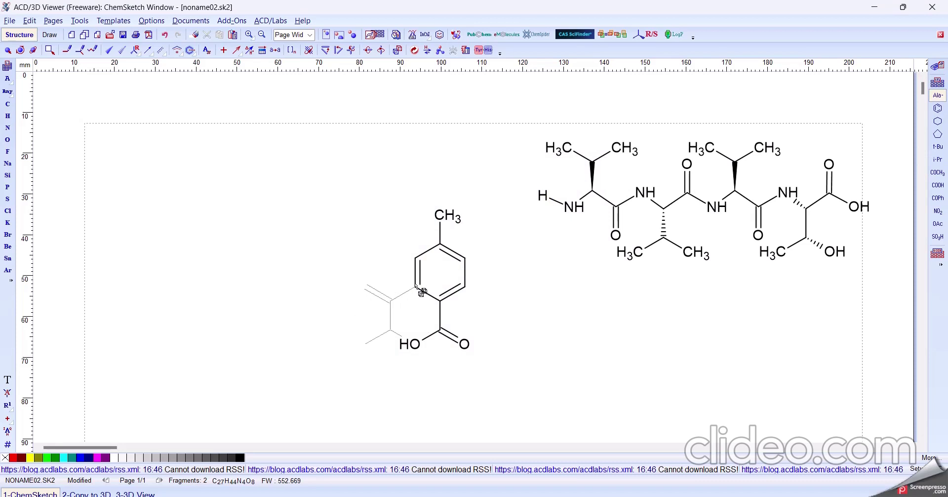
pyautogui.click(415, 285)
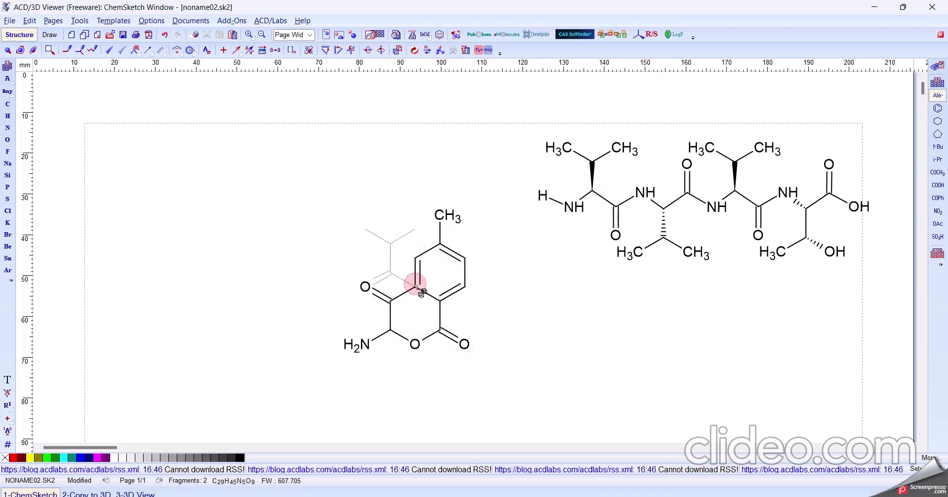
pyautogui.click(938, 173)
pyautogui.click(685, 352)
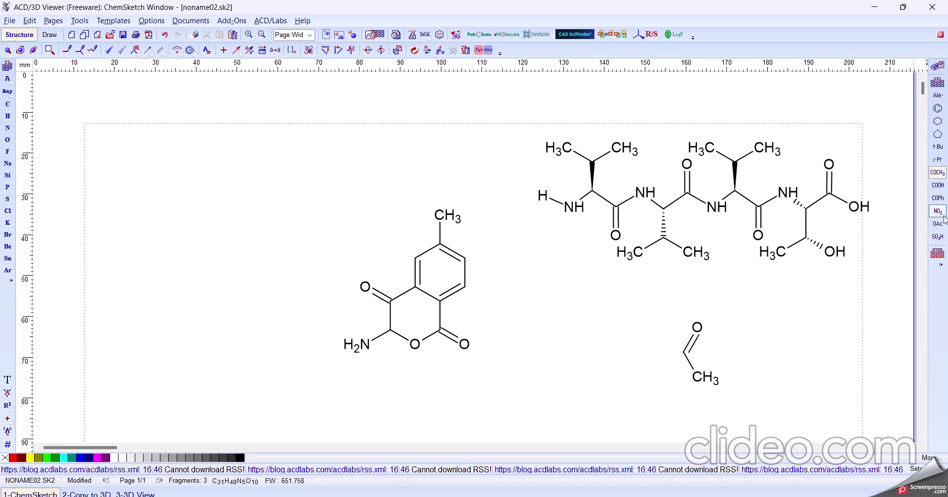
# Examine the user template editor and its export-to-file options, and close both without exporting anything
pyautogui.click(938, 254)
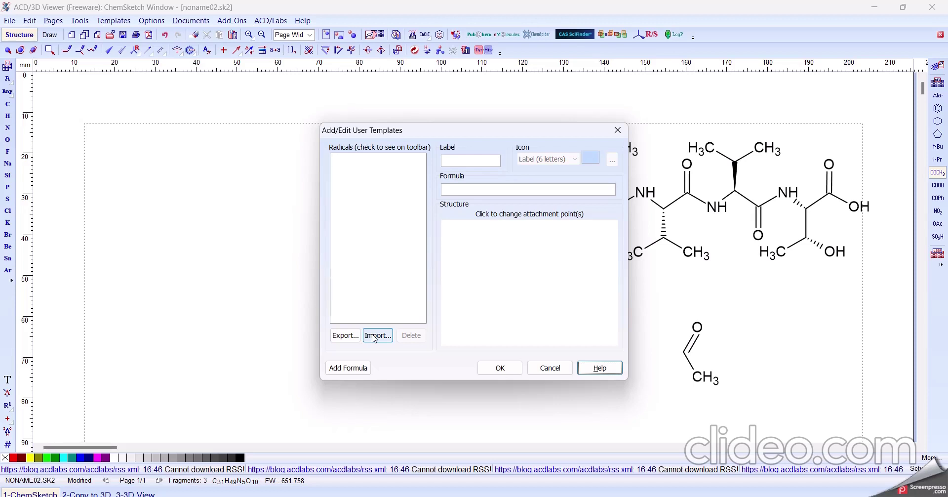
pyautogui.click(346, 336)
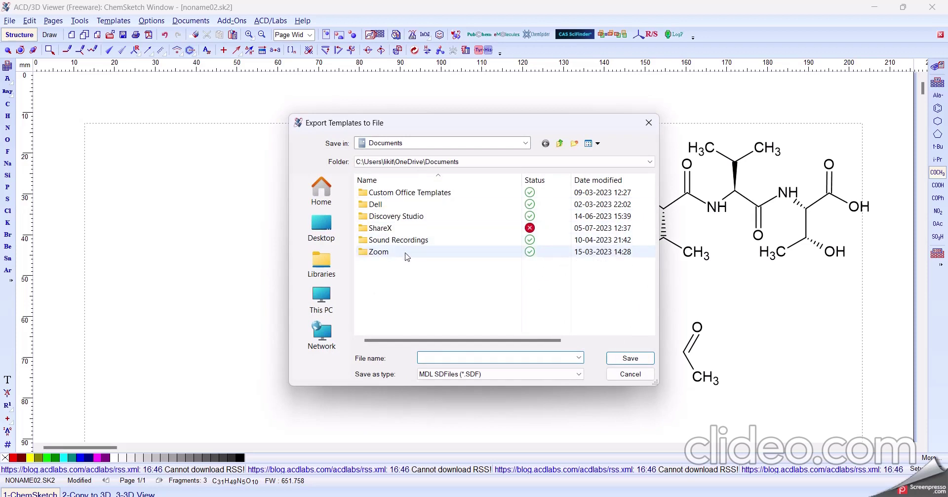
pyautogui.click(649, 123)
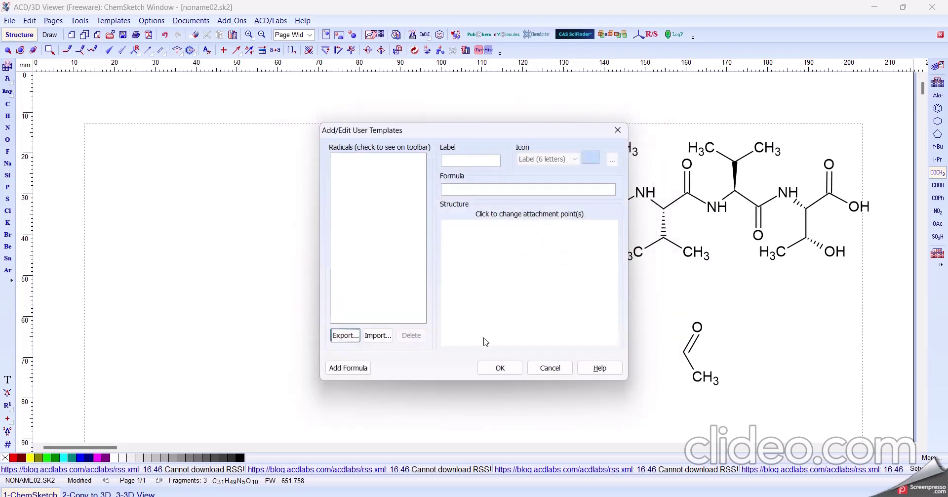
pyautogui.click(500, 368)
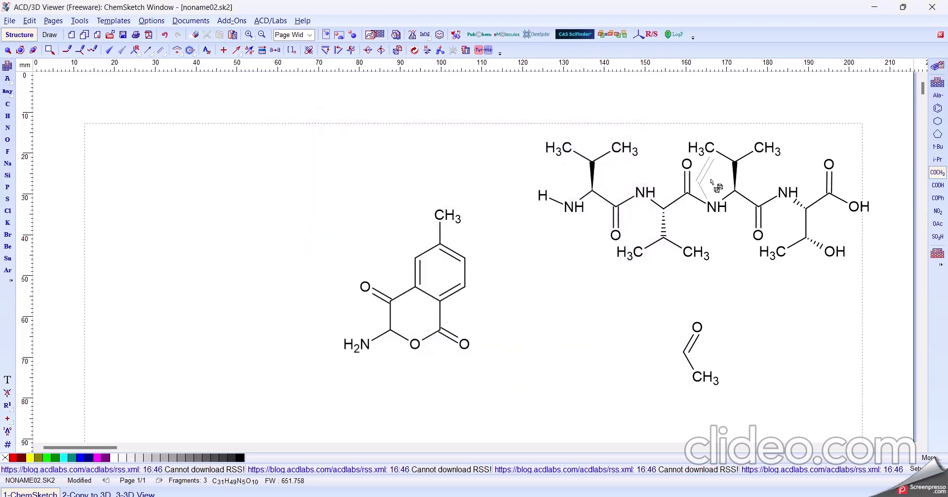